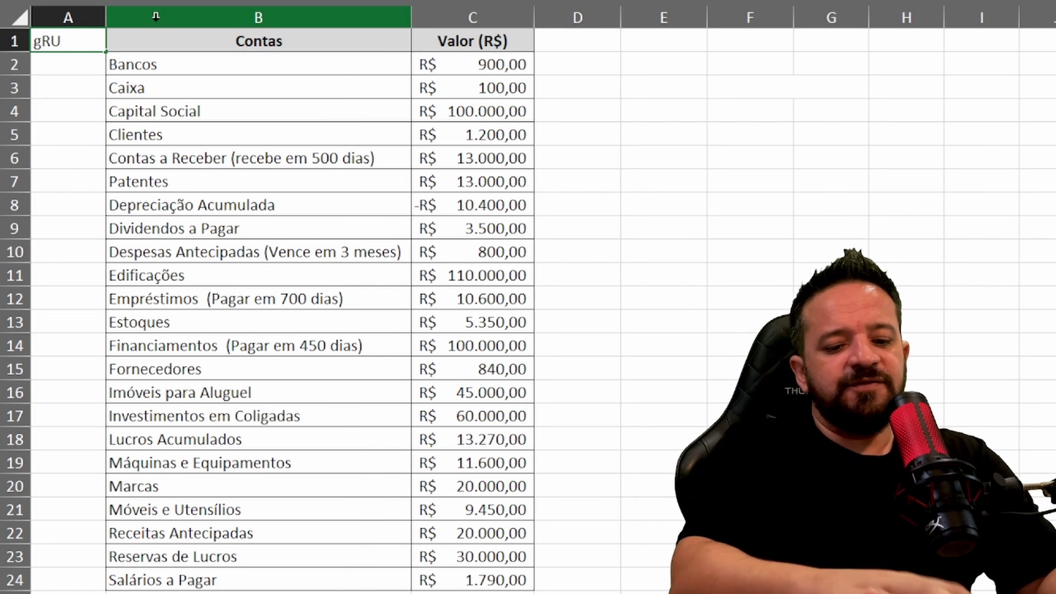
Step: Complete the header Grupo in cell A1 and list the options ATIVO, PASSIVO and PL in cells E6 to E8
type("PO")
left_click(656, 160)
type("ATIVO")
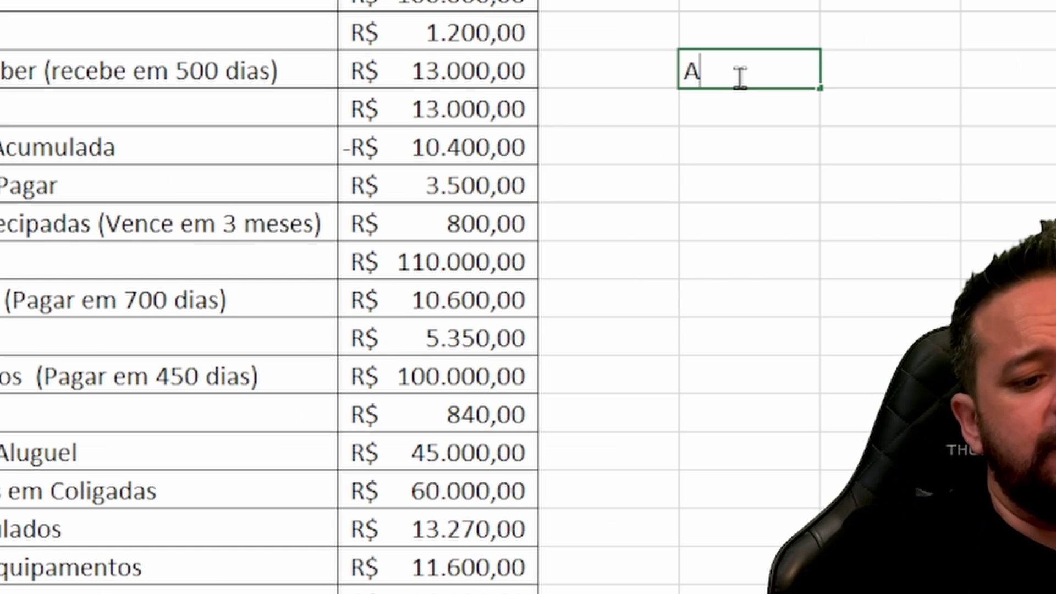
key("Return")
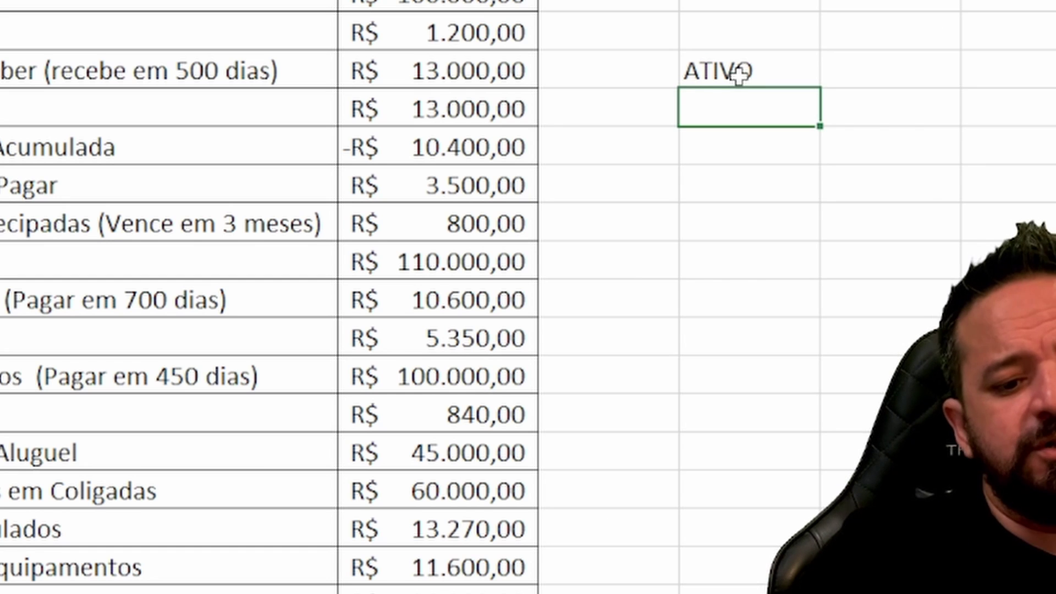
type("PASSIVO")
key("Return")
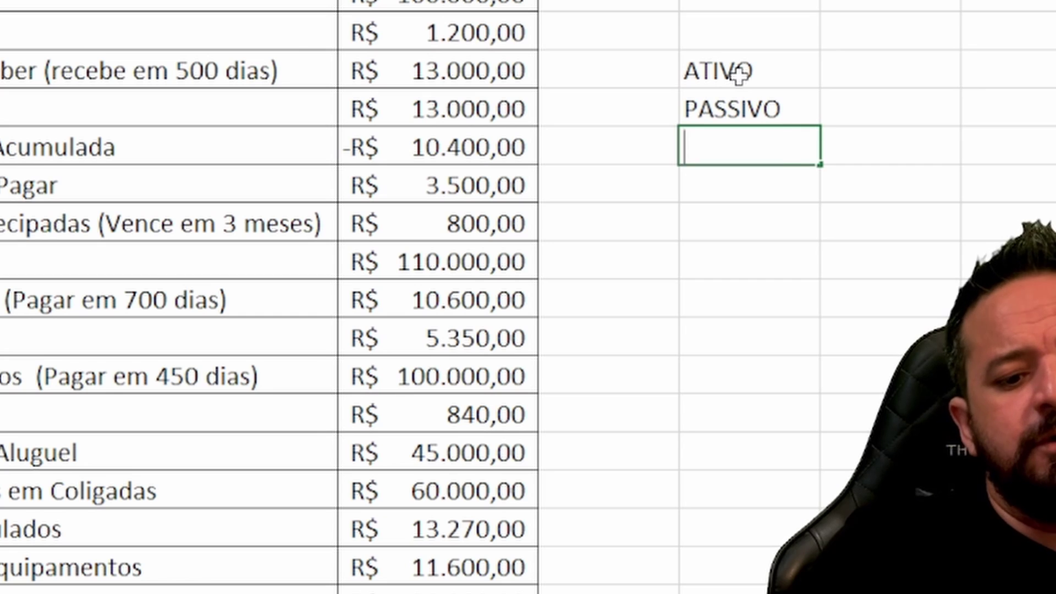
type("PL")
key("Return")
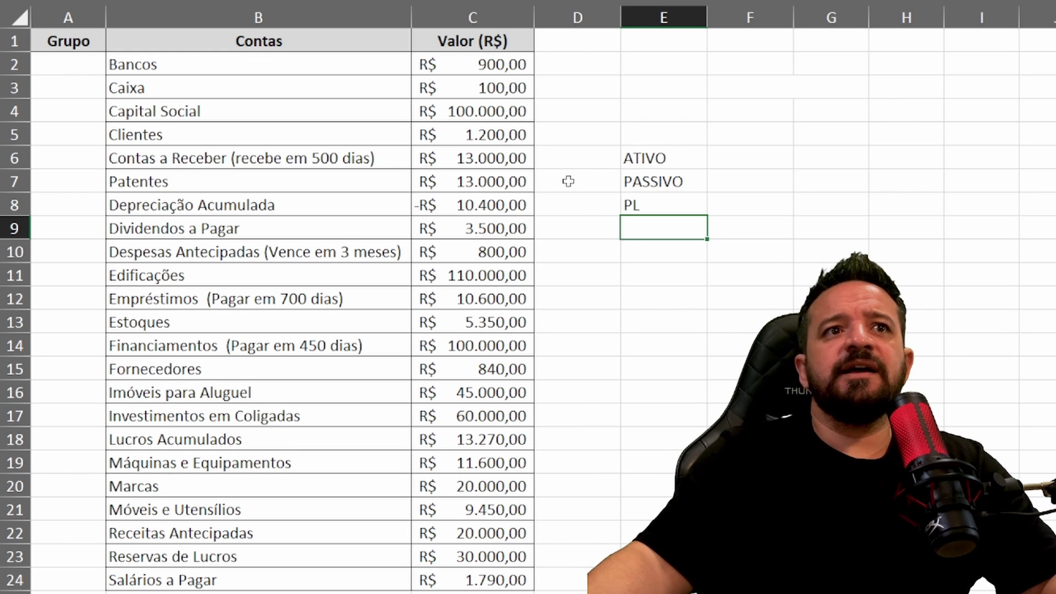
Step: Add data validation of type Lista to cells A2:A24, using =$E$6:$E$8 as the source
left_click_drag(92, 78, 72, 577)
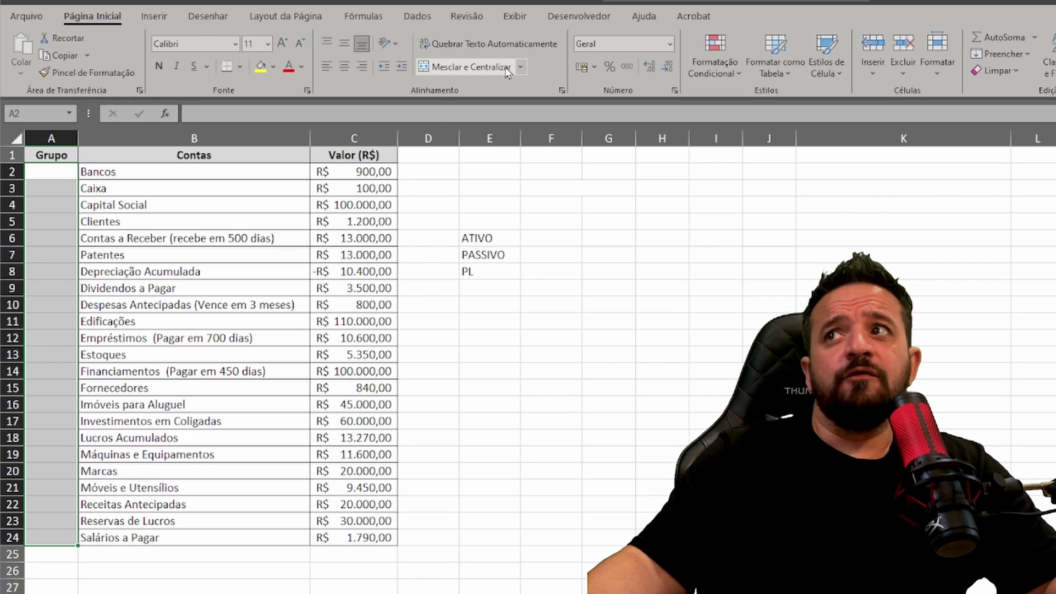
left_click(416, 16)
left_click(971, 74)
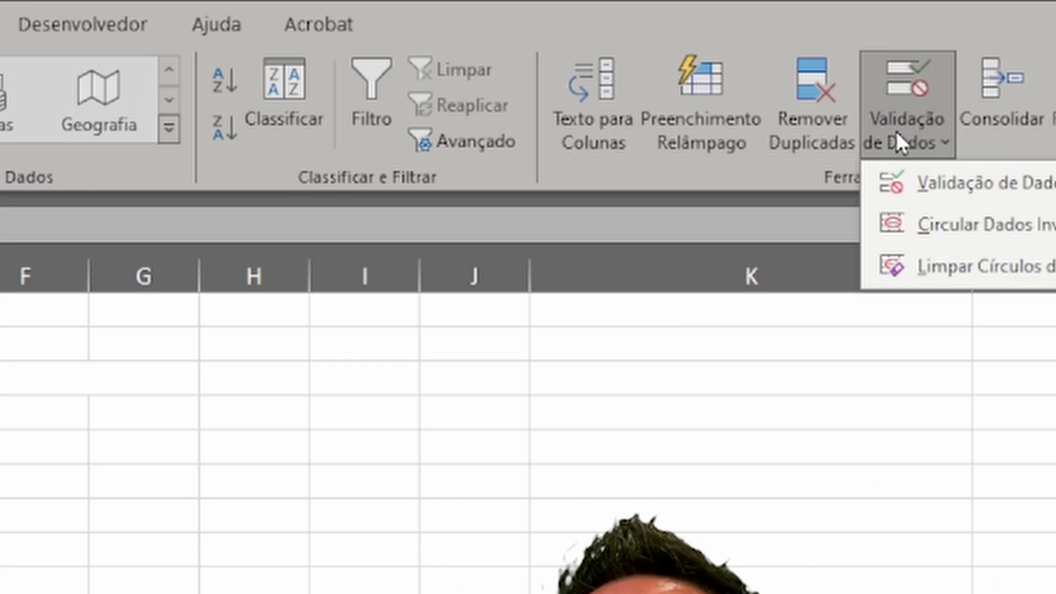
left_click(993, 93)
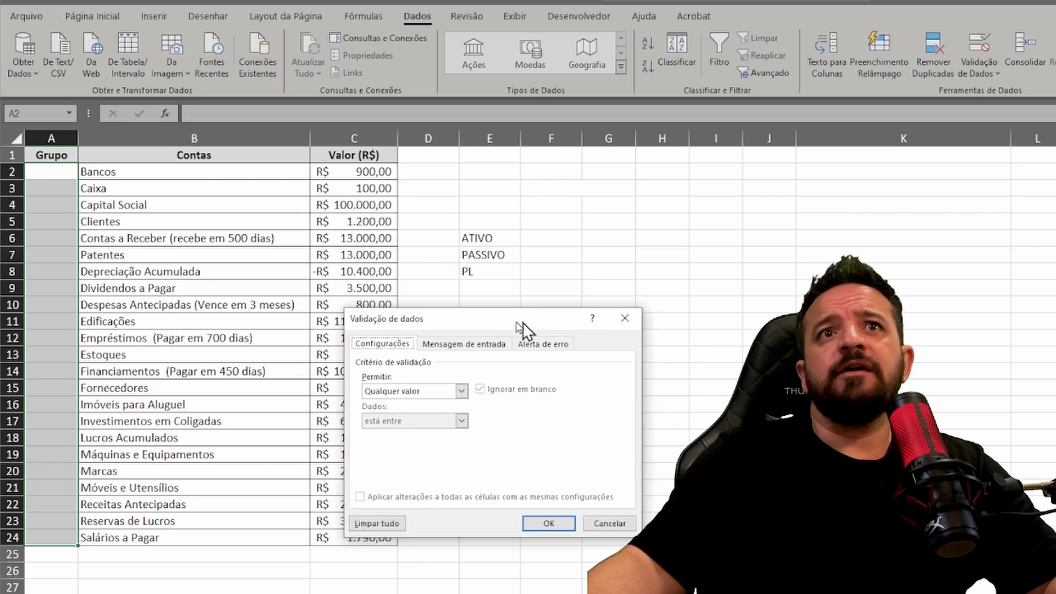
left_click_drag(523, 330, 499, 231)
left_click(301, 240)
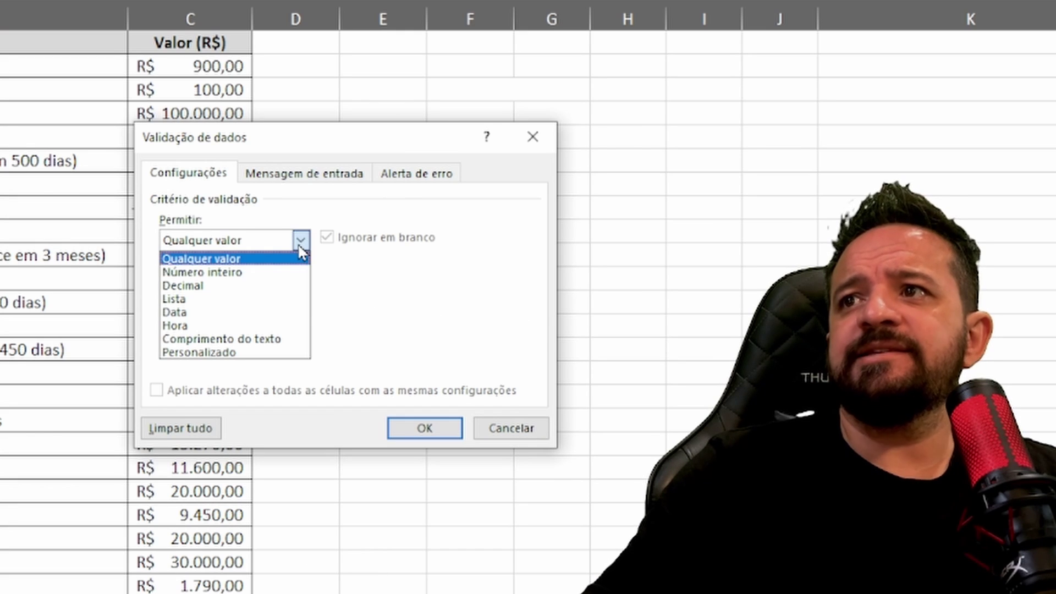
left_click(266, 304)
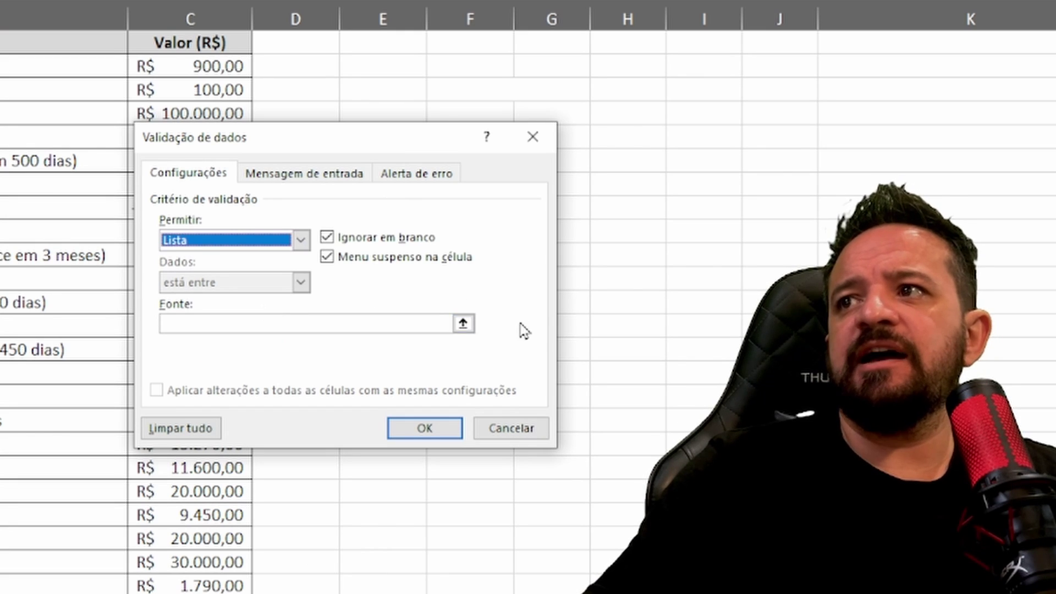
left_click(463, 324)
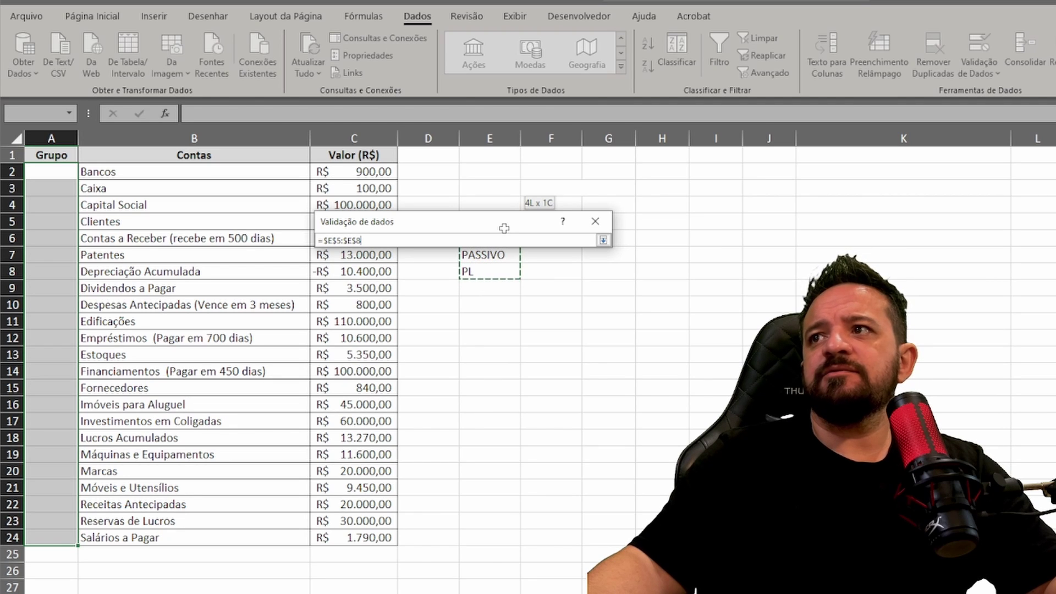
left_click_drag(503, 226, 511, 187)
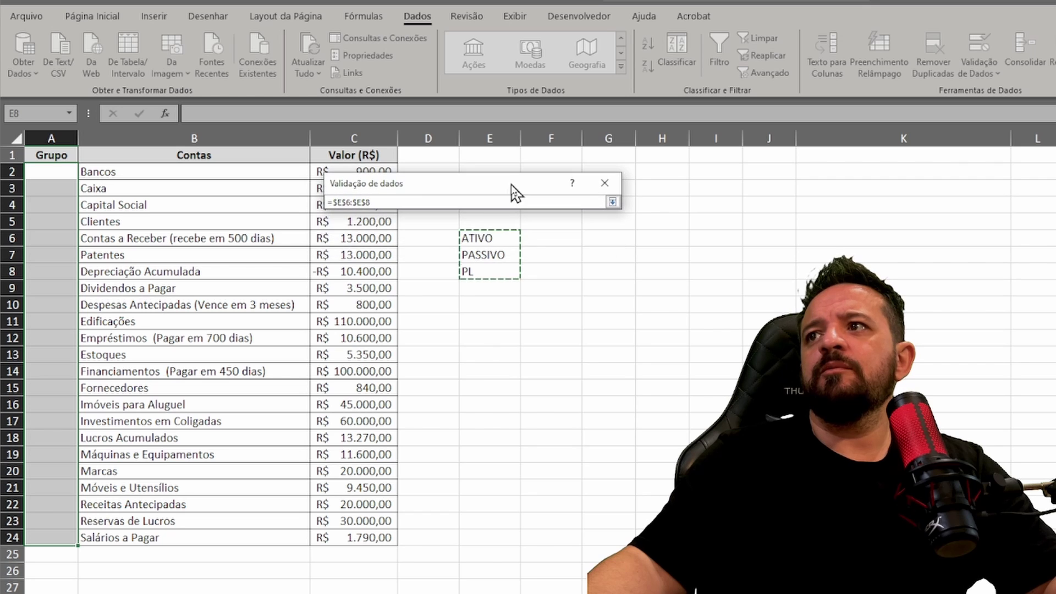
key("Return")
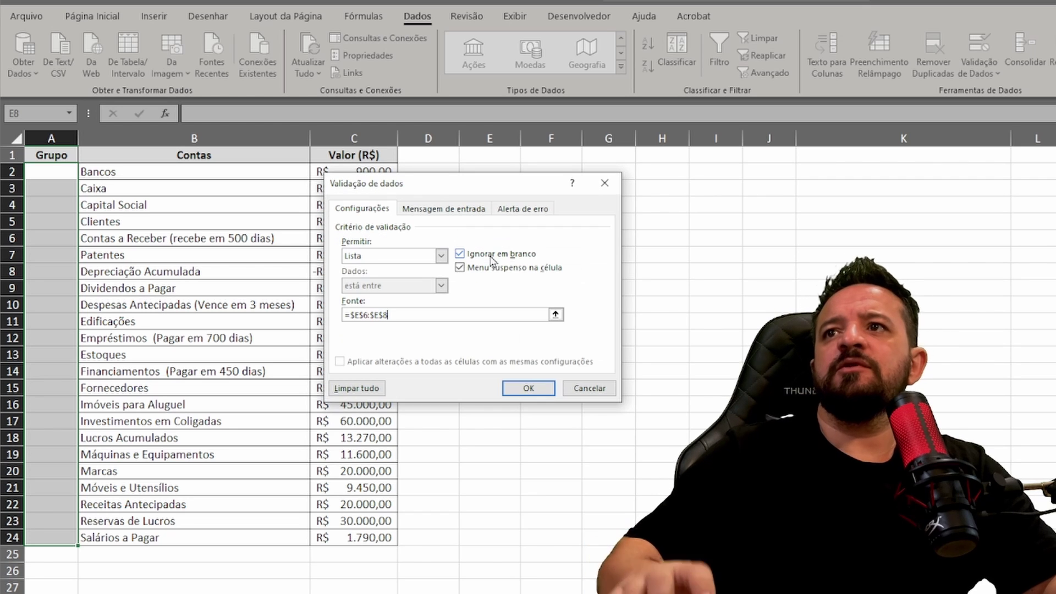
left_click(524, 386)
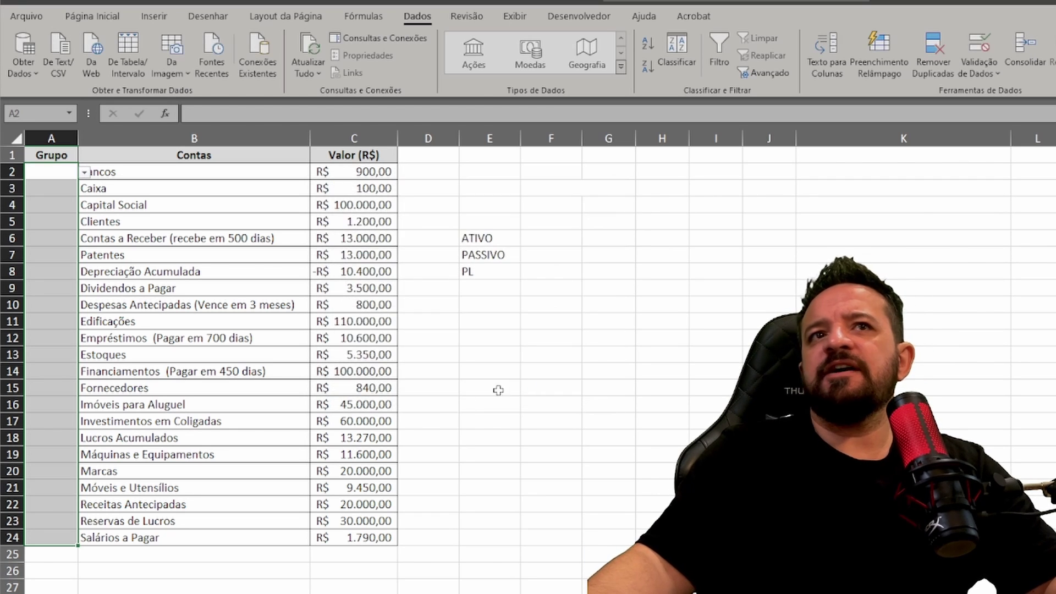
left_click(449, 430)
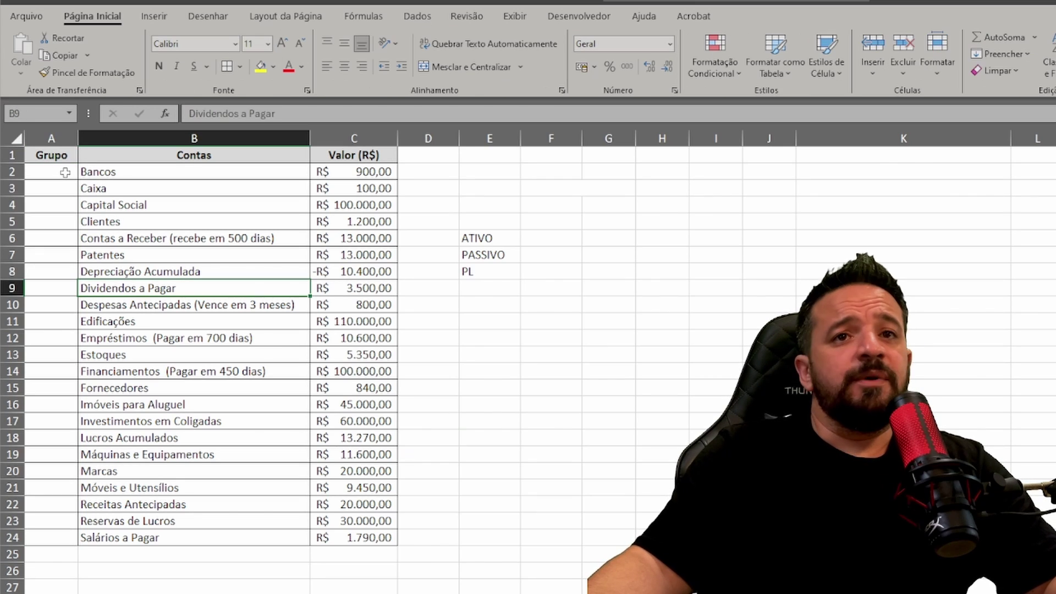
Step: Classify Bancos and Caixa as ATIVO and Capital Social as PL in the Grupo column
left_click(72, 173)
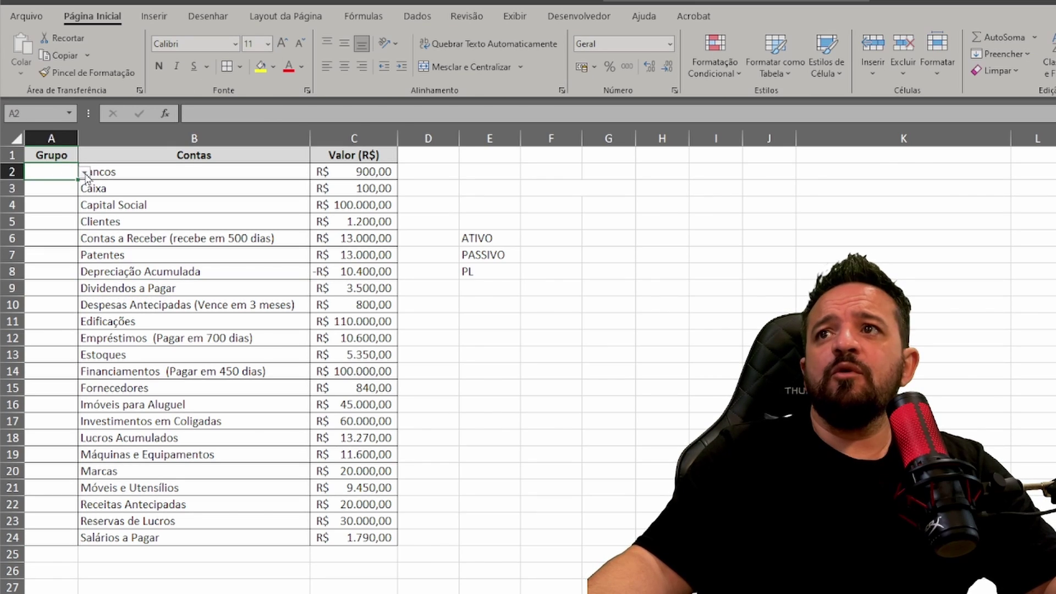
left_click(84, 173)
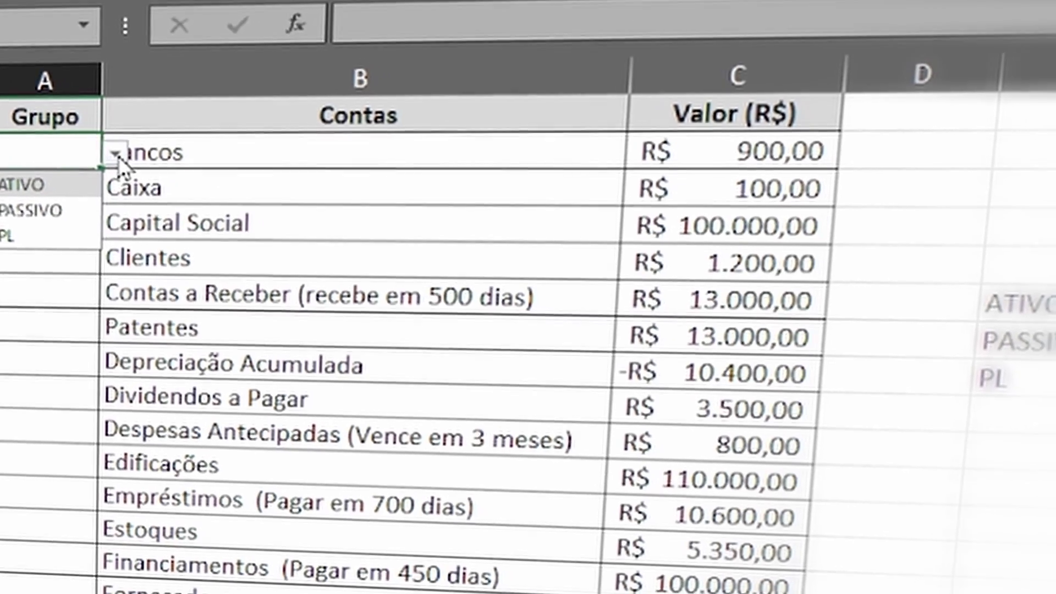
left_click(39, 183)
left_click(60, 190)
left_click(134, 189)
left_click(33, 219)
left_click(85, 224)
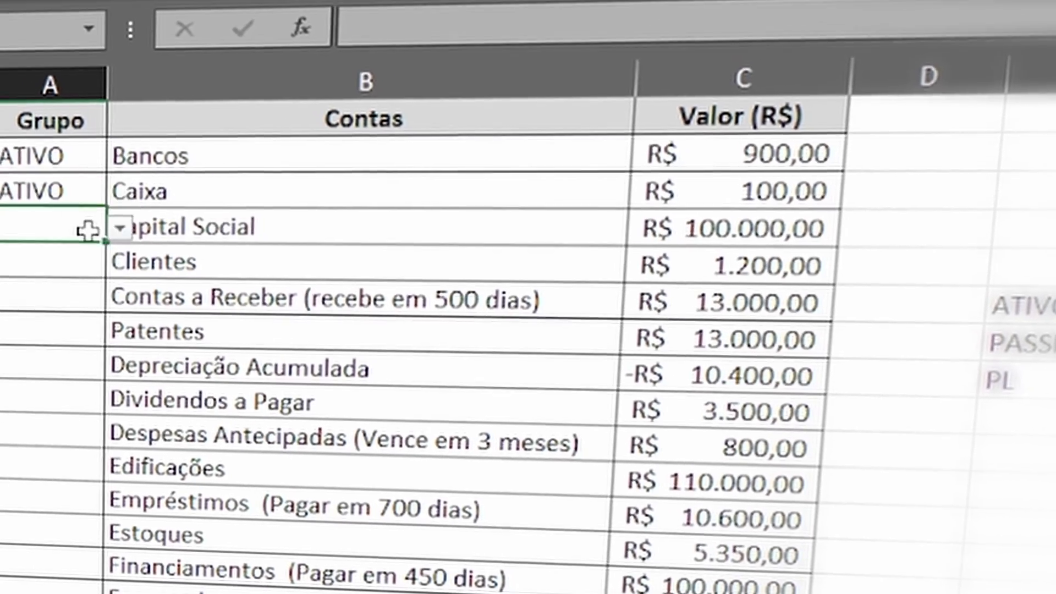
left_click(120, 227)
left_click(77, 296)
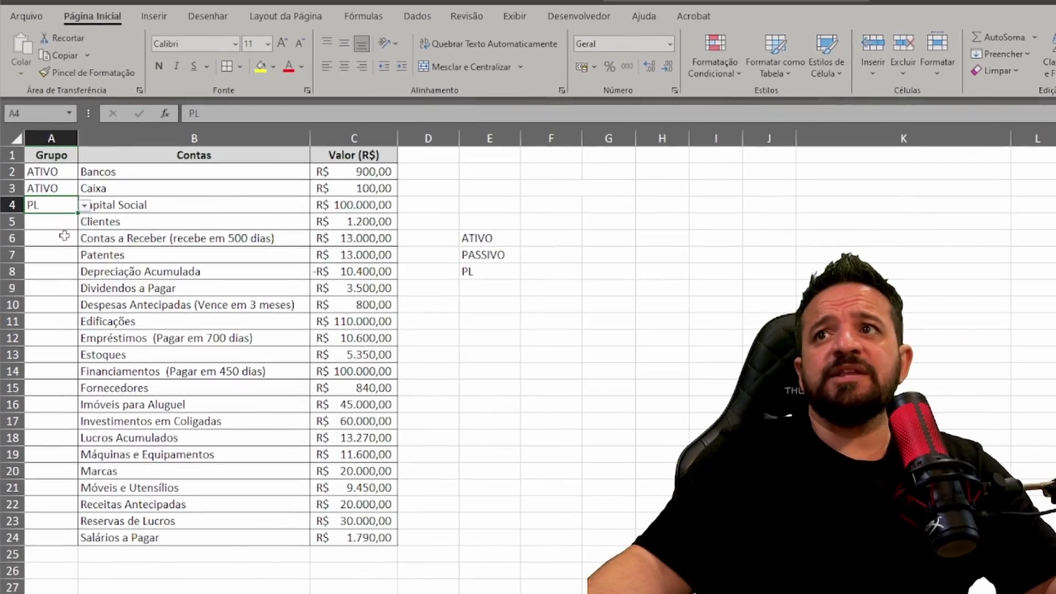
Step: Set the Grupo of Clientes and Contas a Receber (recebe em 500 dias) to ATIVO
left_click(73, 222)
left_click(74, 238)
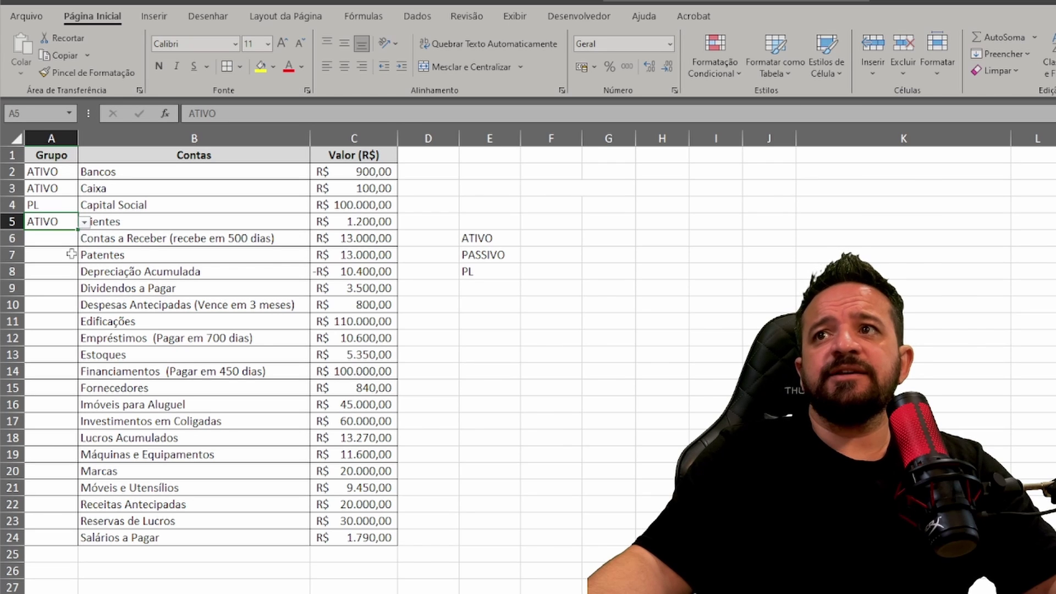
left_click(75, 242)
left_click(65, 254)
left_click(215, 240)
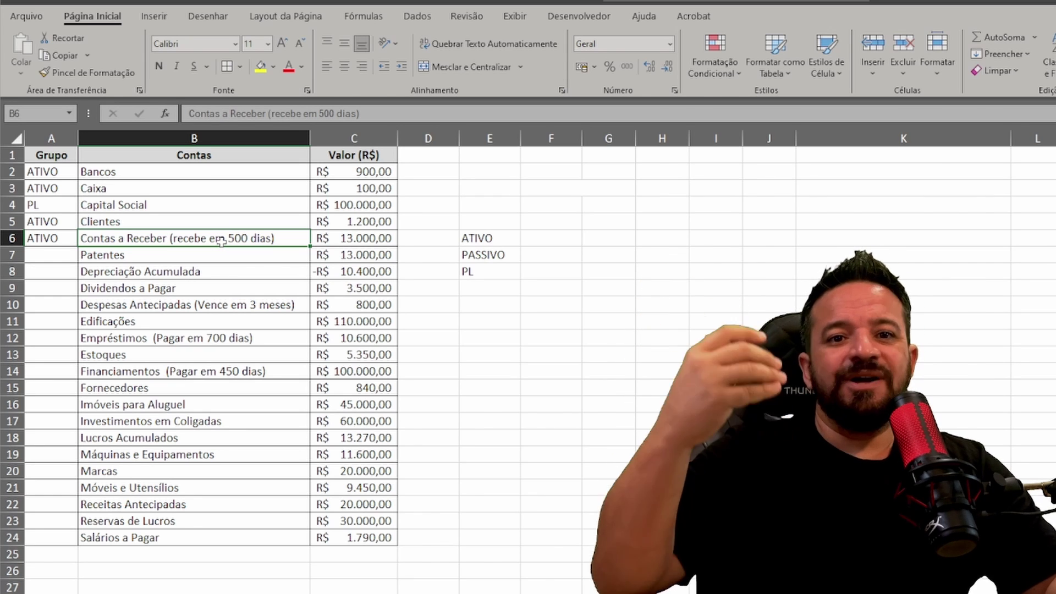
Step: Classify Patentes and Depreciação Acumulada as ATIVO and Dividendos a Pagar as PASSIVO
left_click(55, 258)
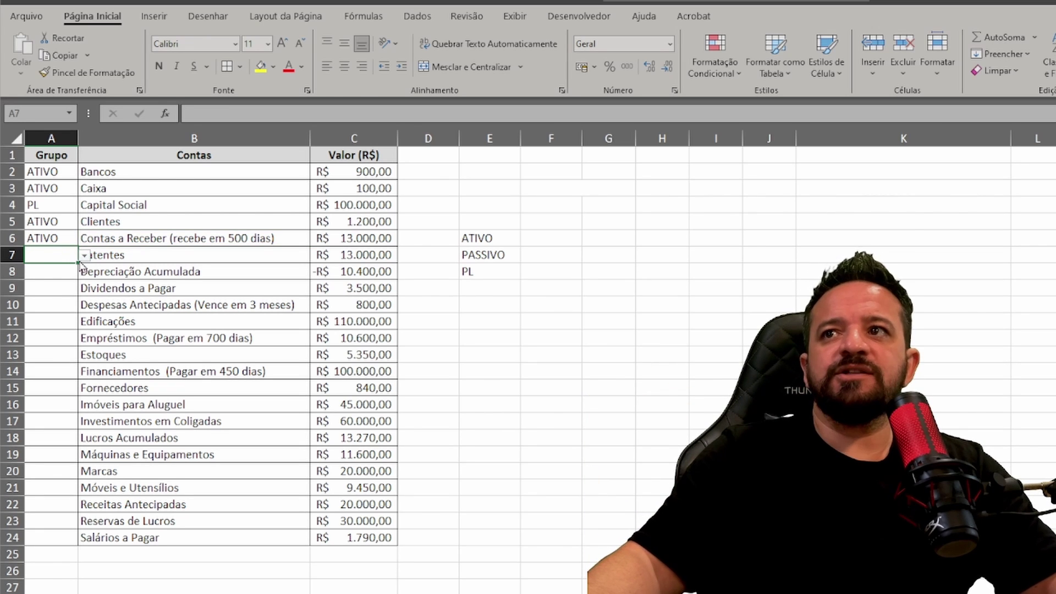
left_click(71, 272)
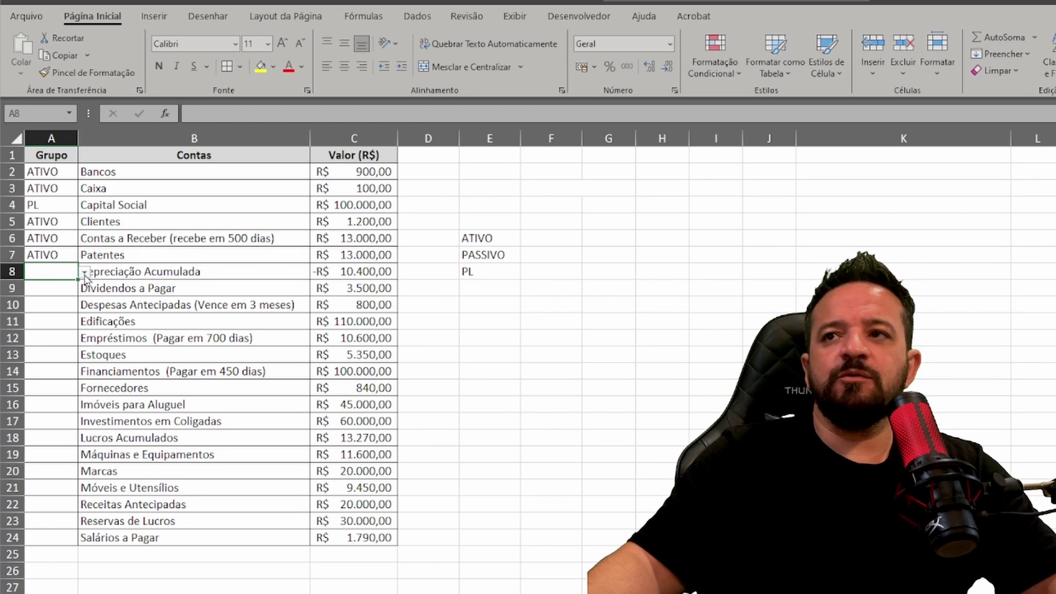
left_click(72, 289)
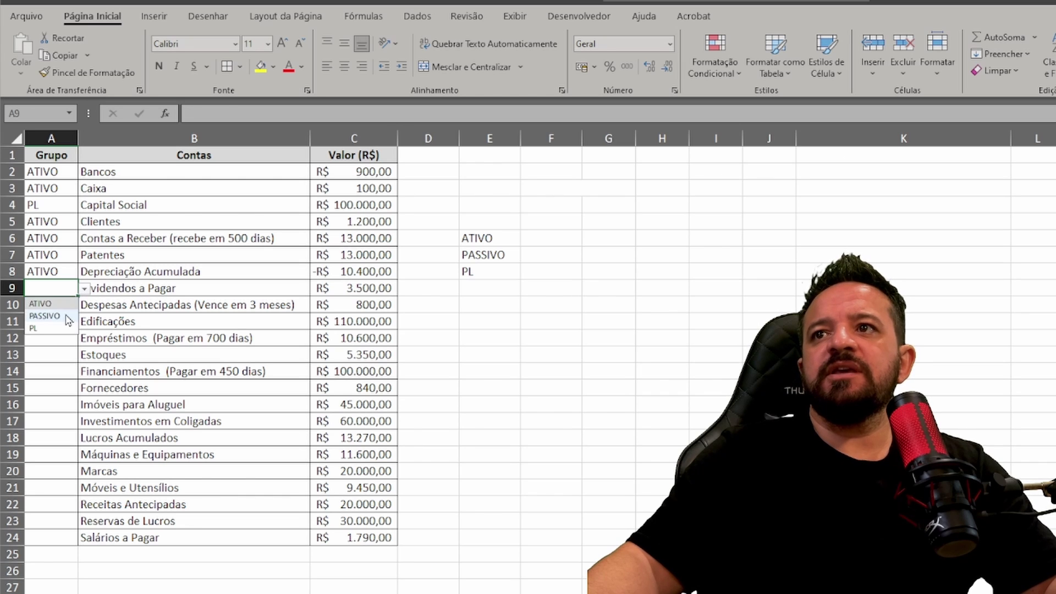
left_click(66, 316)
Step: Set the Grupo of Despesas Antecipadas (Vence em 3 meses) and Edificações to ATIVO
left_click(71, 308)
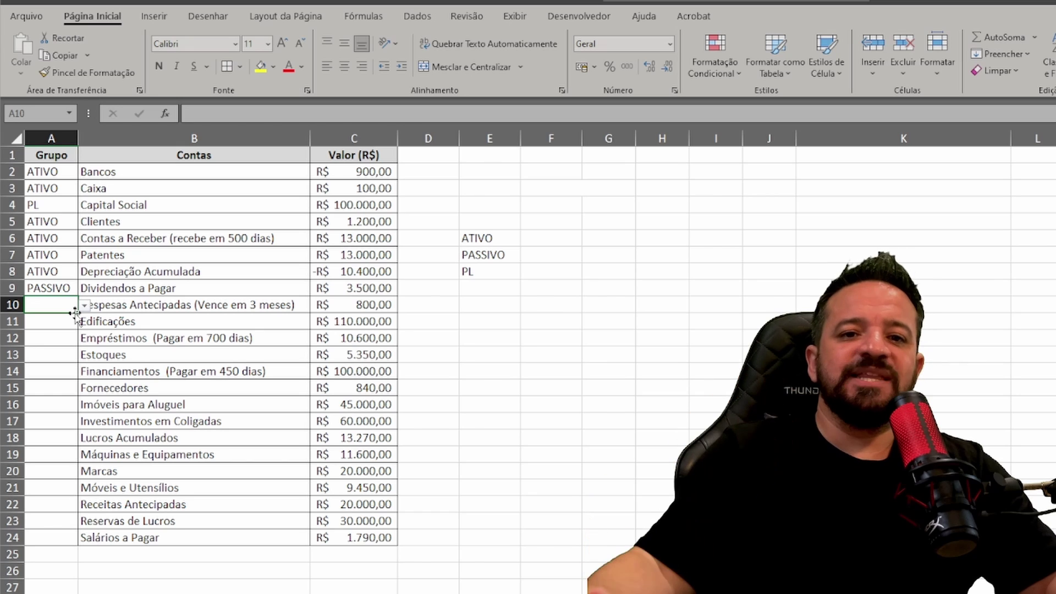
left_click(84, 305)
left_click(55, 318)
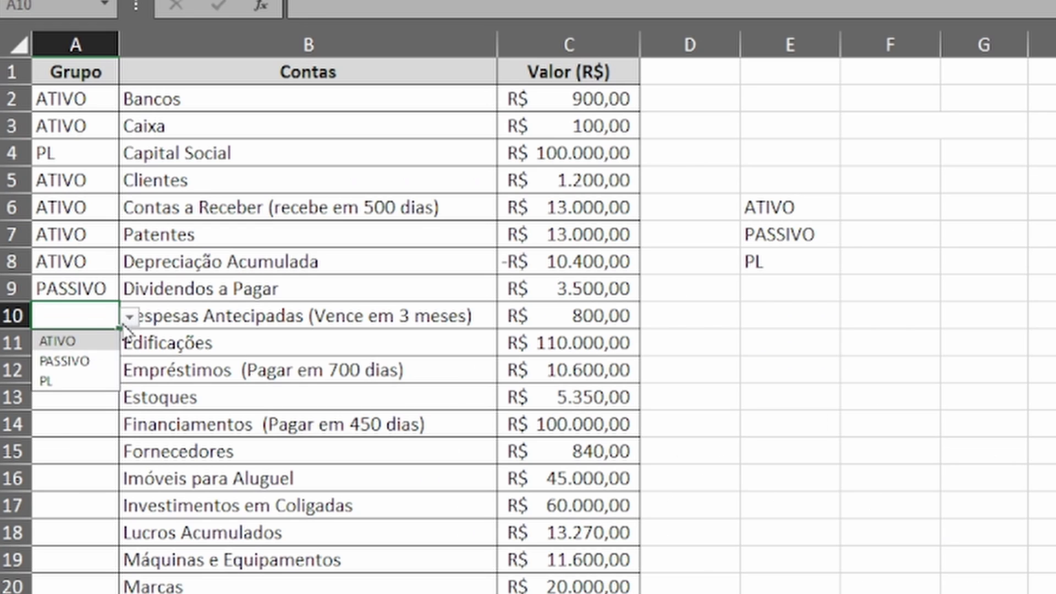
left_click(108, 360)
left_click(106, 346)
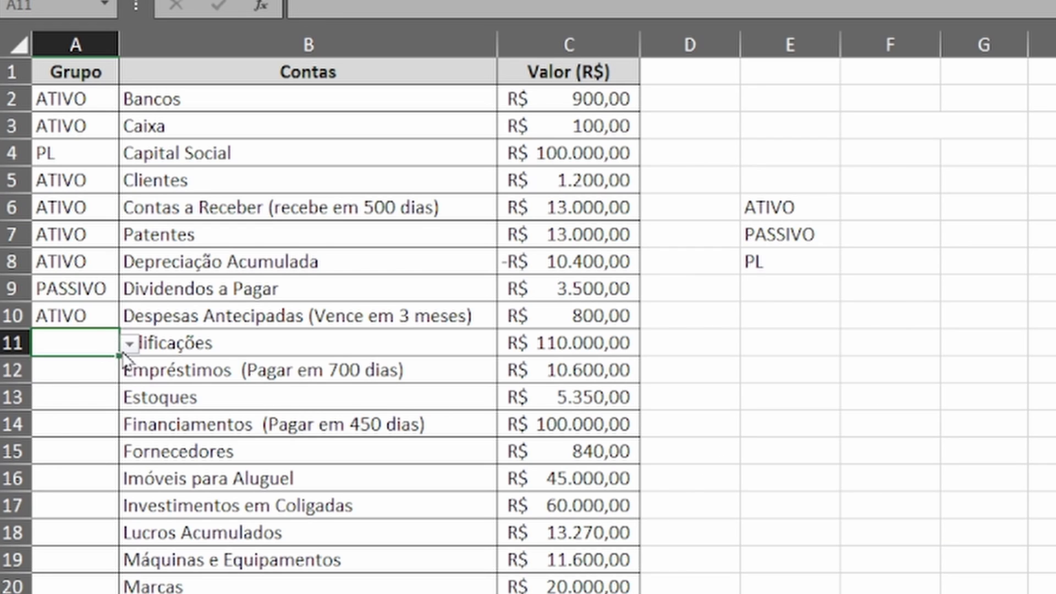
left_click(129, 344)
left_click(117, 368)
Step: Classify Empréstimos (Pagar em 700 dias) as PASSIVO and Estoques as ATIVO
left_click(101, 370)
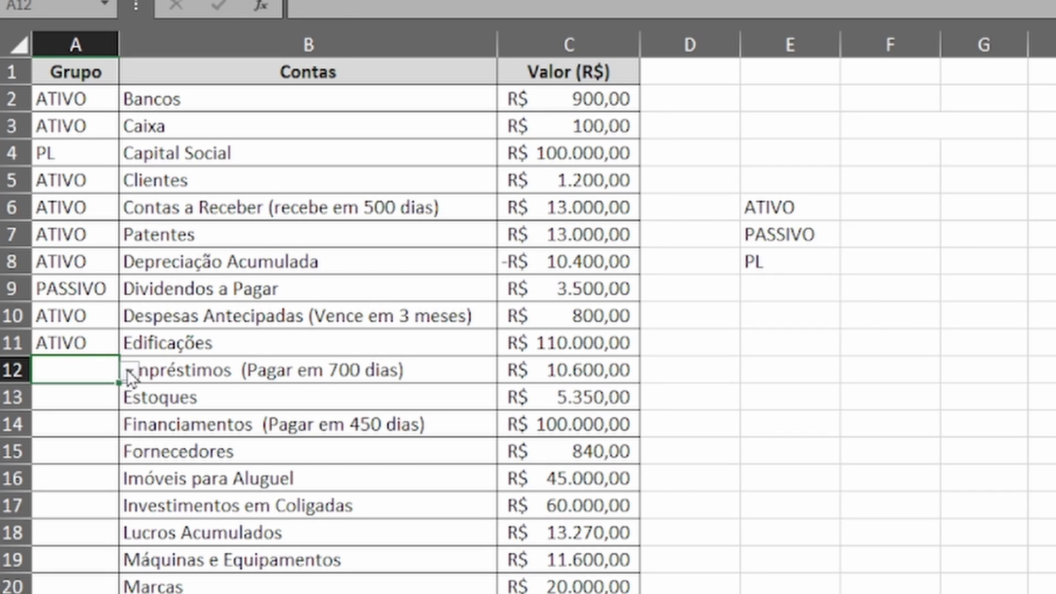
left_click(130, 372)
left_click(96, 416)
left_click(110, 405)
left_click(130, 398)
left_click(105, 421)
Step: Set the Grupo of Financiamentos (Pagar em 450 dias) and Fornecedores to PASSIVO
left_click(104, 421)
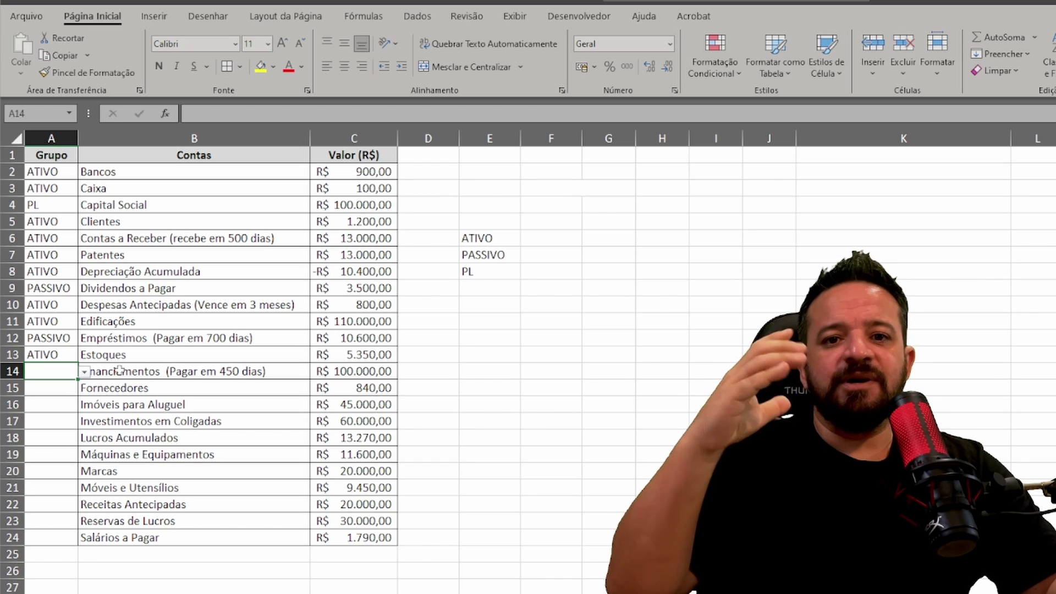
left_click(84, 372)
left_click(53, 400)
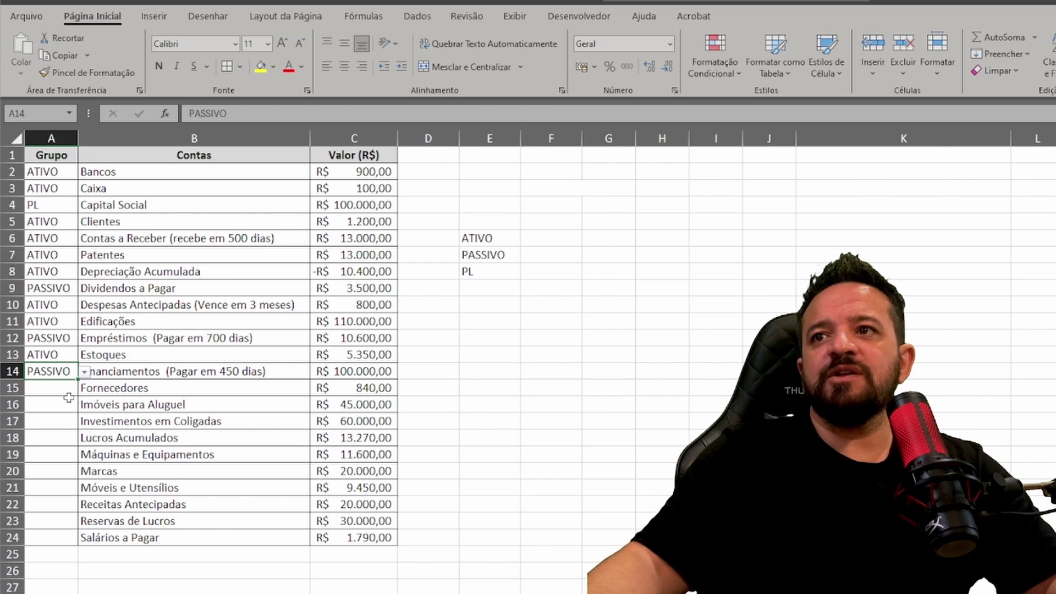
left_click(129, 452)
left_click(107, 497)
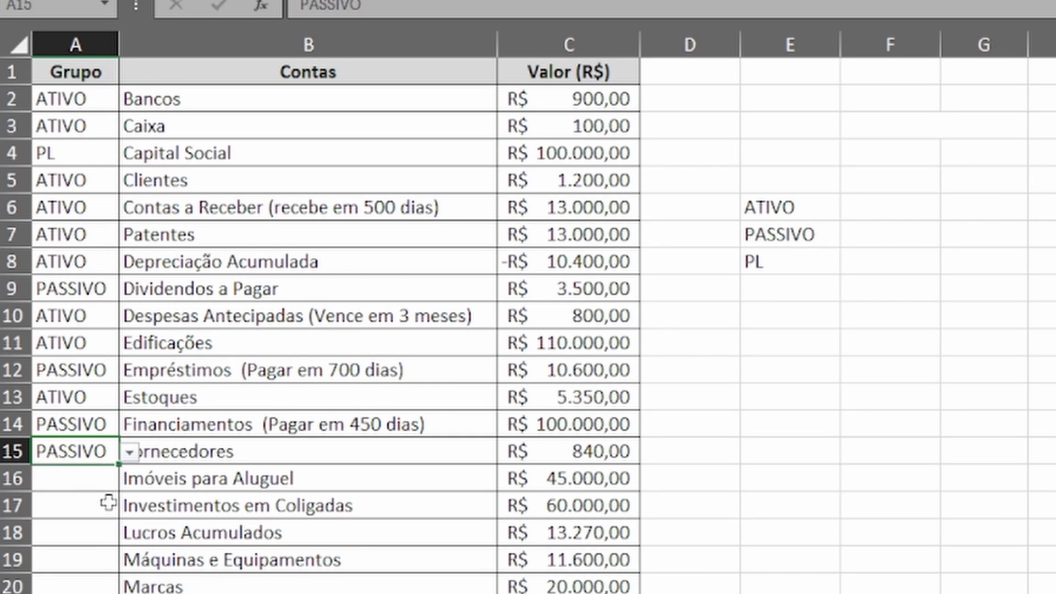
Step: Set the Grupo of Imóveis para Aluguel and Investimentos em Coligadas to ATIVO
left_click(109, 486)
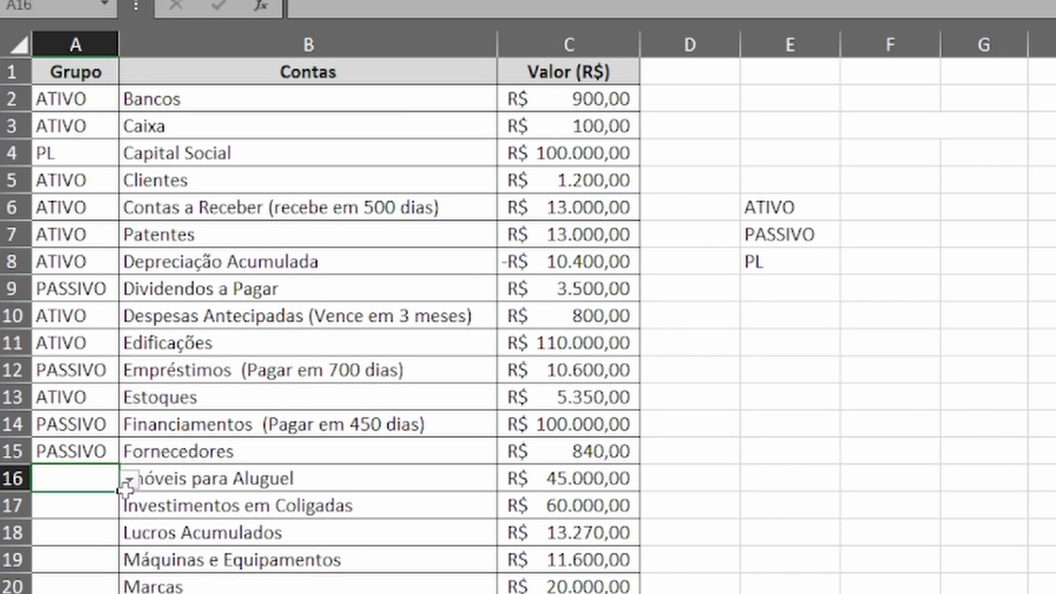
left_click(131, 482)
left_click(98, 500)
left_click(99, 511)
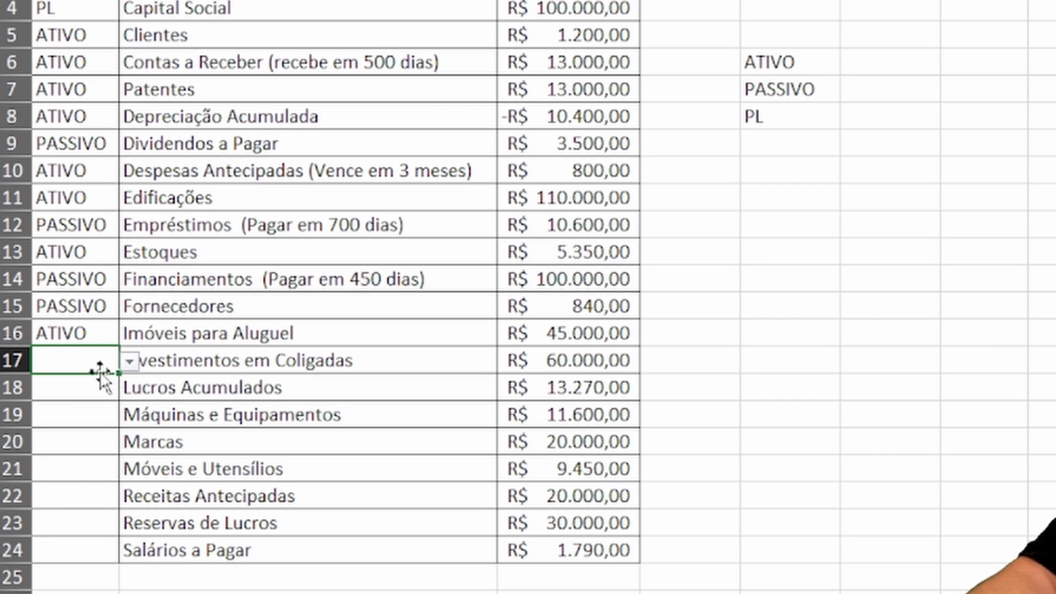
left_click(130, 363)
left_click(99, 385)
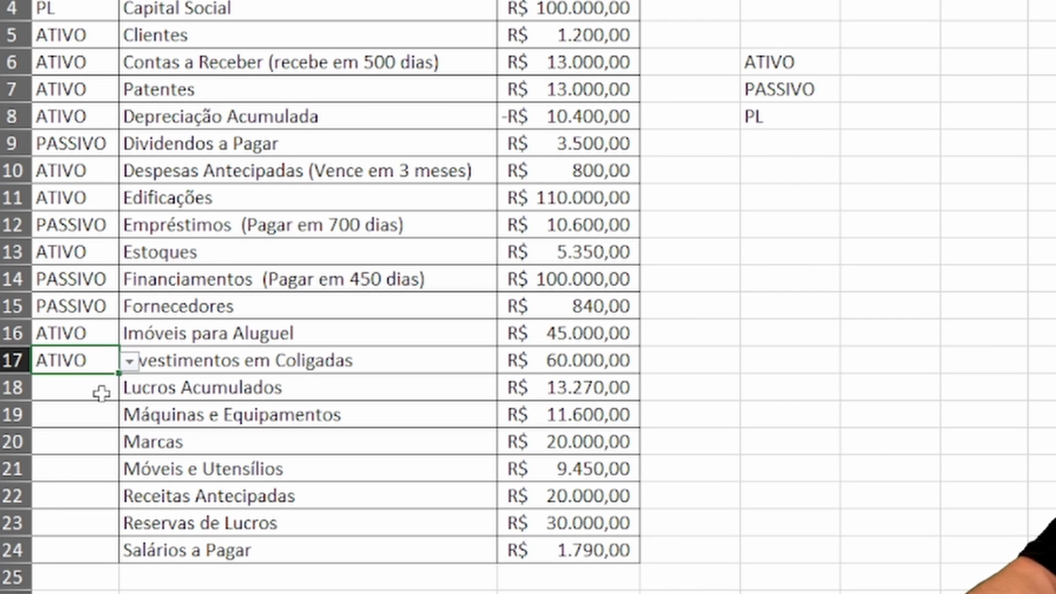
Step: Classify Lucros Acumulados as PL in the Grupo column
left_click(110, 394)
left_click(130, 389)
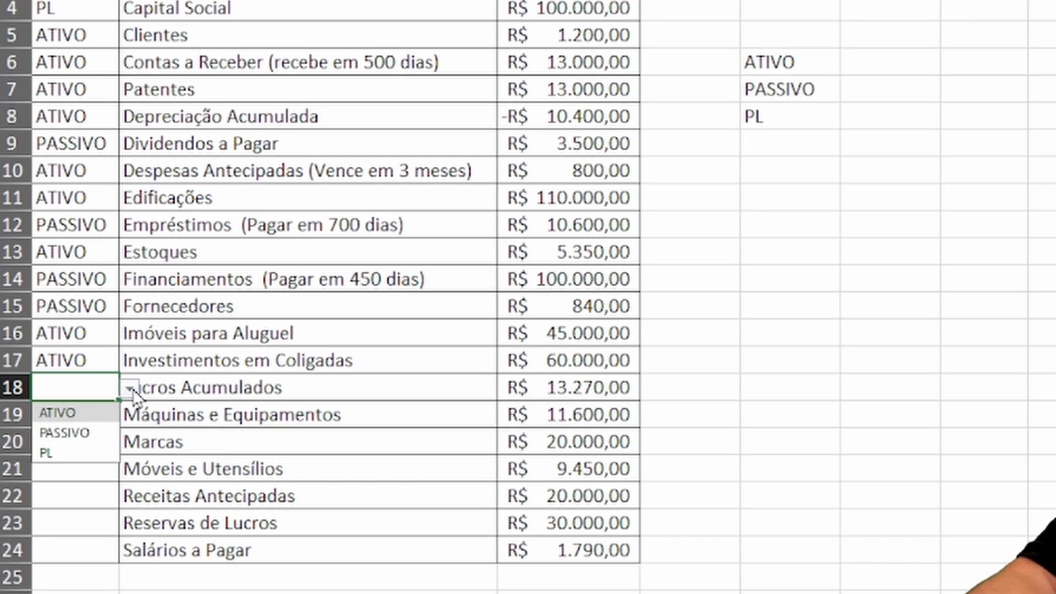
left_click(91, 451)
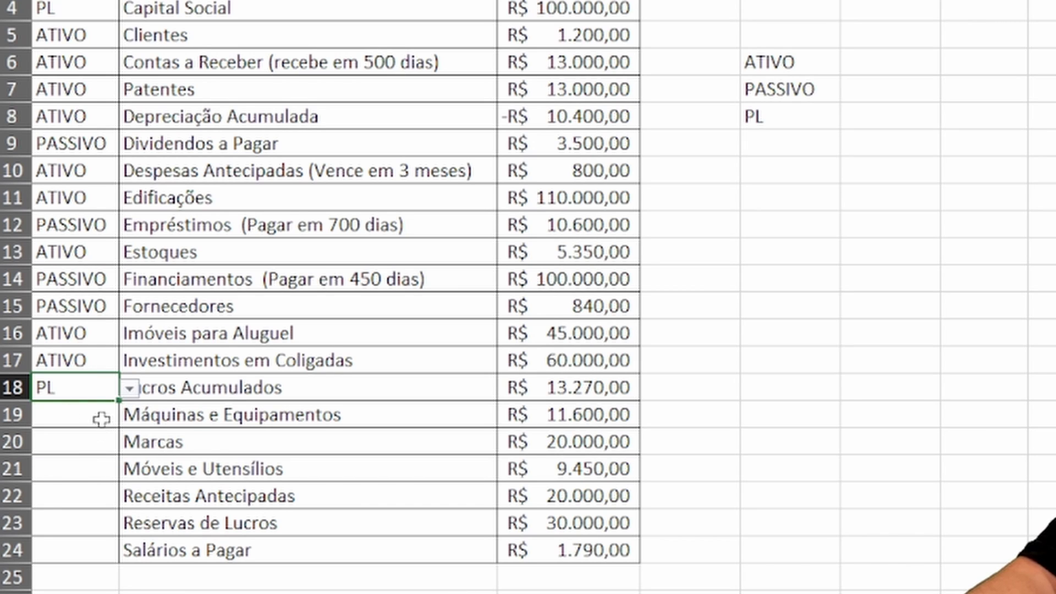
Step: Set the Grupo of Máquinas e Equipamentos and Marcas to ATIVO
left_click(102, 420)
left_click(130, 418)
left_click(105, 437)
left_click(101, 440)
left_click(128, 442)
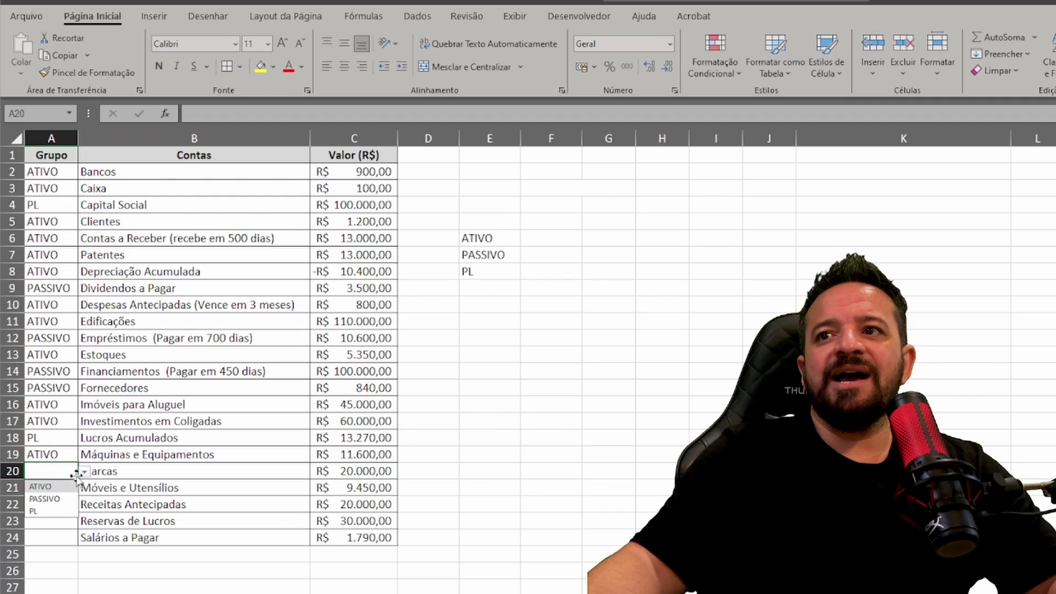
left_click(40, 486)
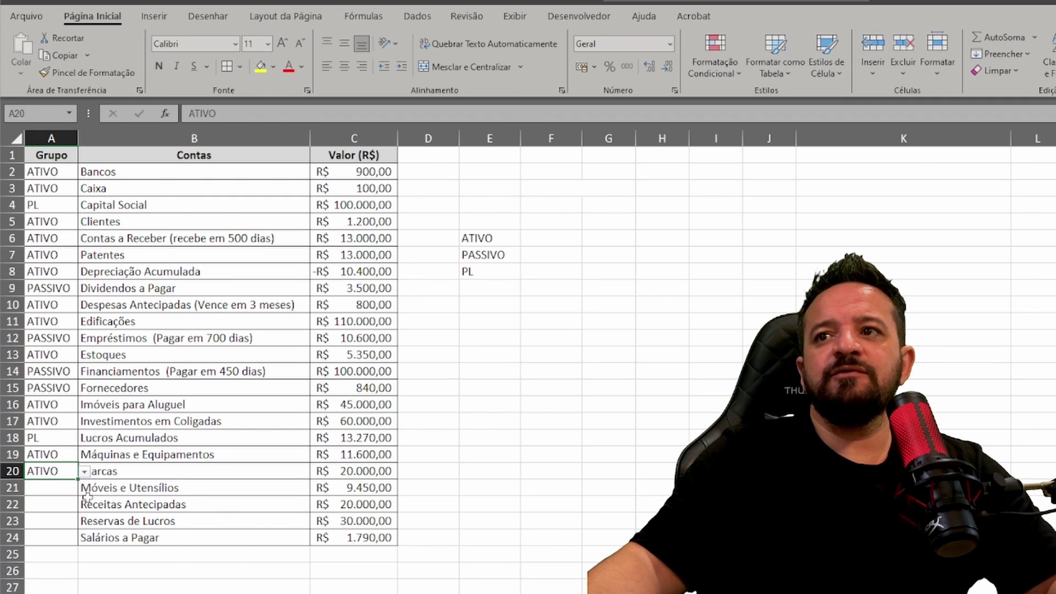
Step: Classify Móveis e Utensílios as ATIVO and Receitas Antecipadas as PASSIVO in the Grupo column
left_click(62, 492)
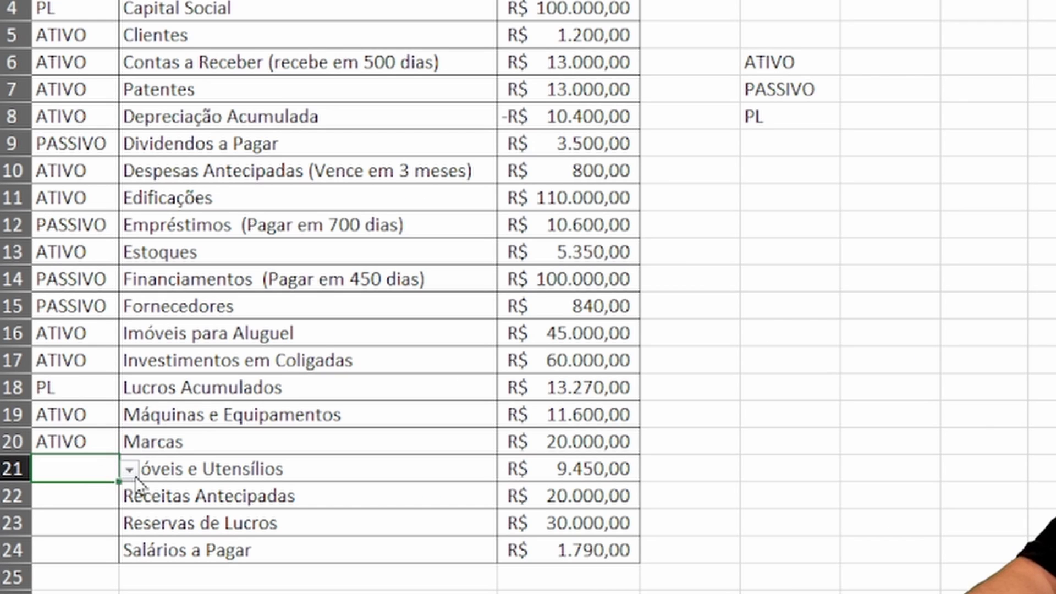
left_click(129, 470)
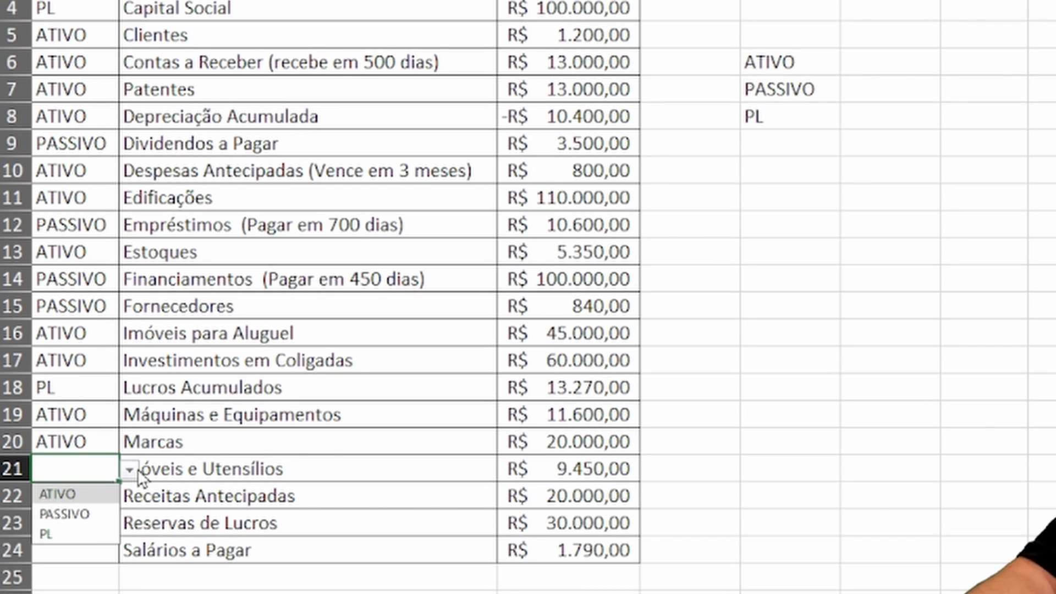
left_click(101, 493)
left_click(106, 498)
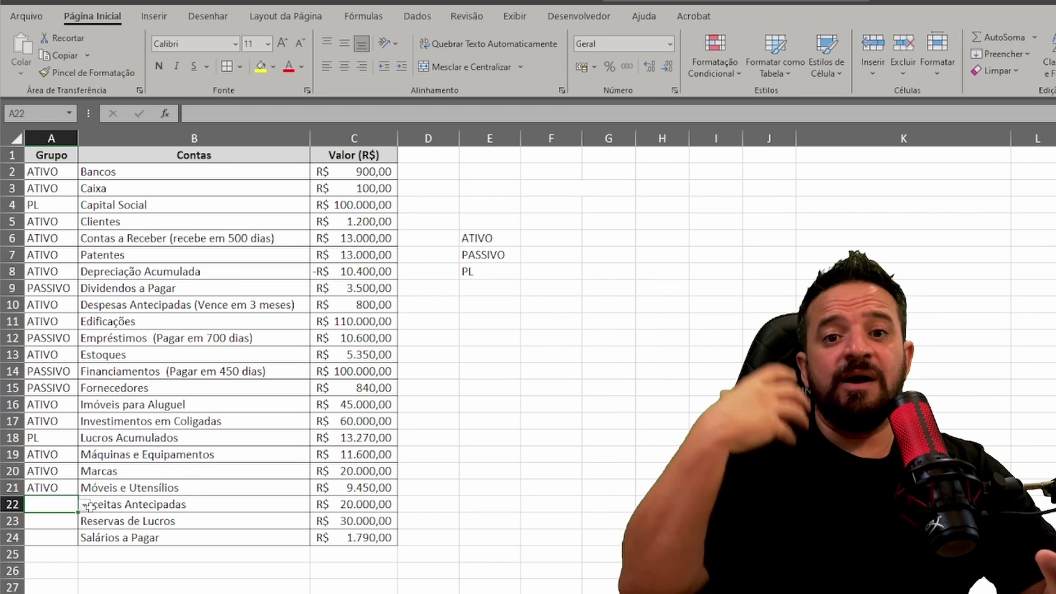
left_click(86, 504)
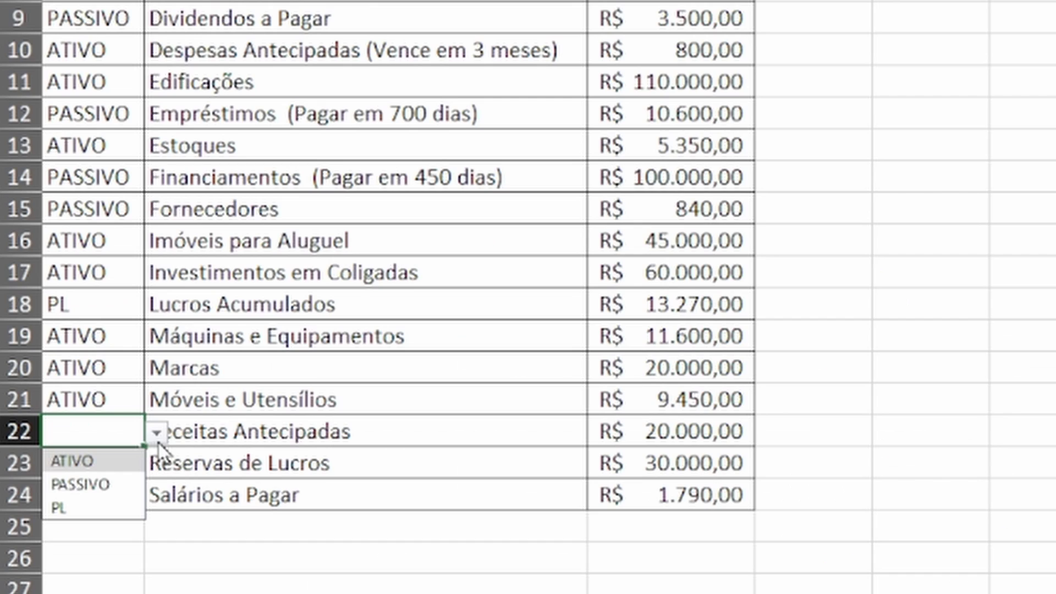
left_click(58, 532)
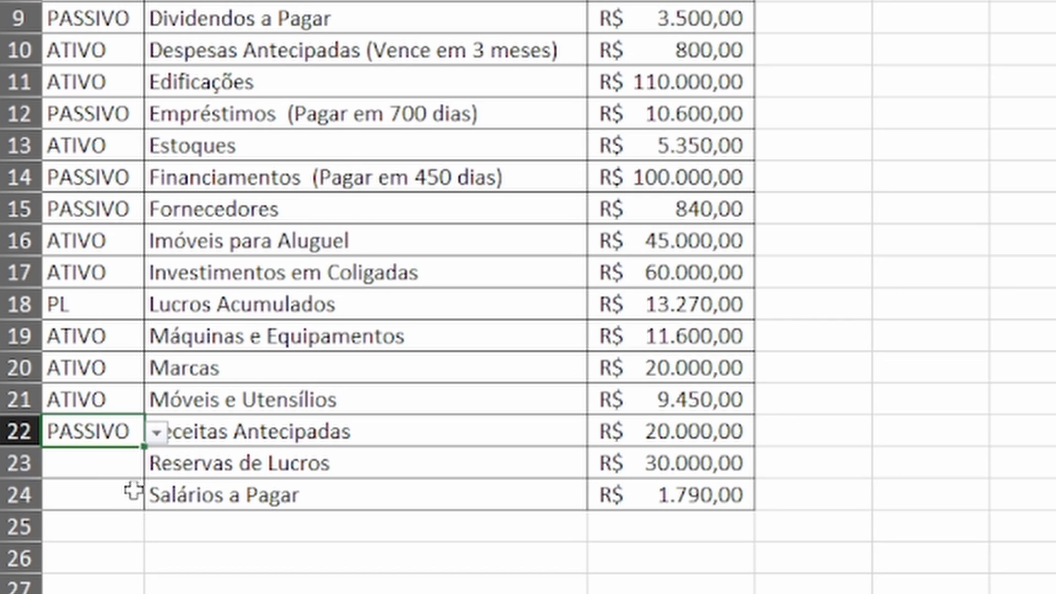
Step: Classify Reservas de Lucros as PL and Salários a Pagar as PASSIVO in the Grupo column
left_click(128, 473)
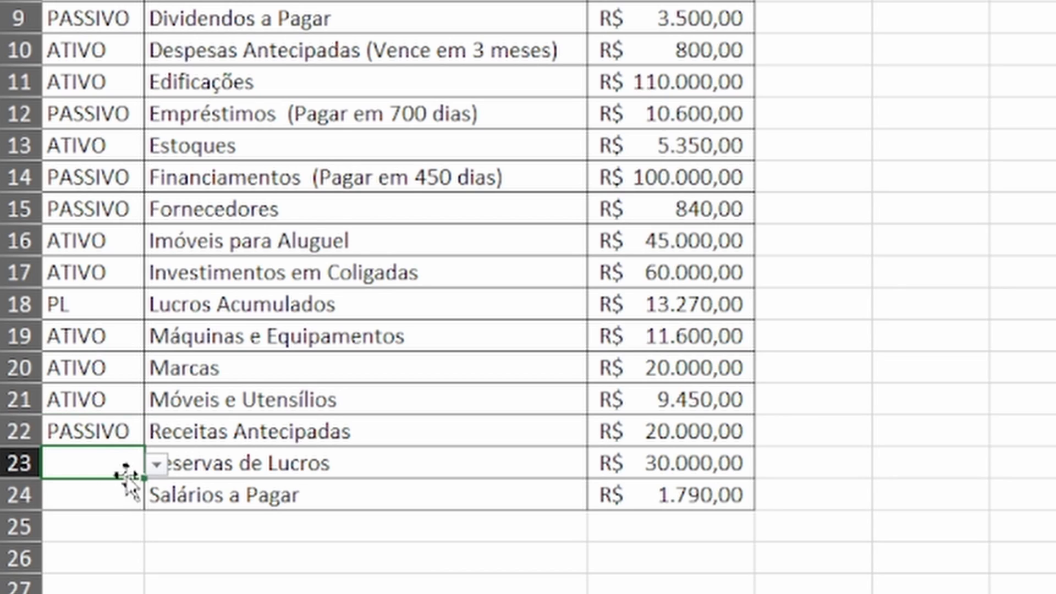
left_click(154, 466)
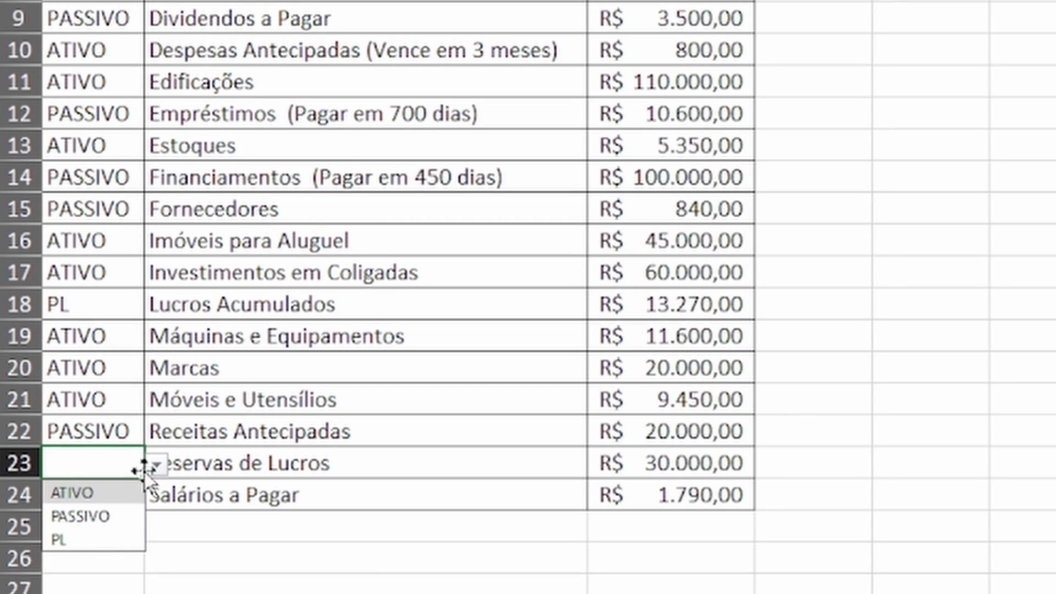
left_click(94, 544)
left_click(138, 503)
left_click(156, 498)
left_click(118, 547)
left_click(264, 557)
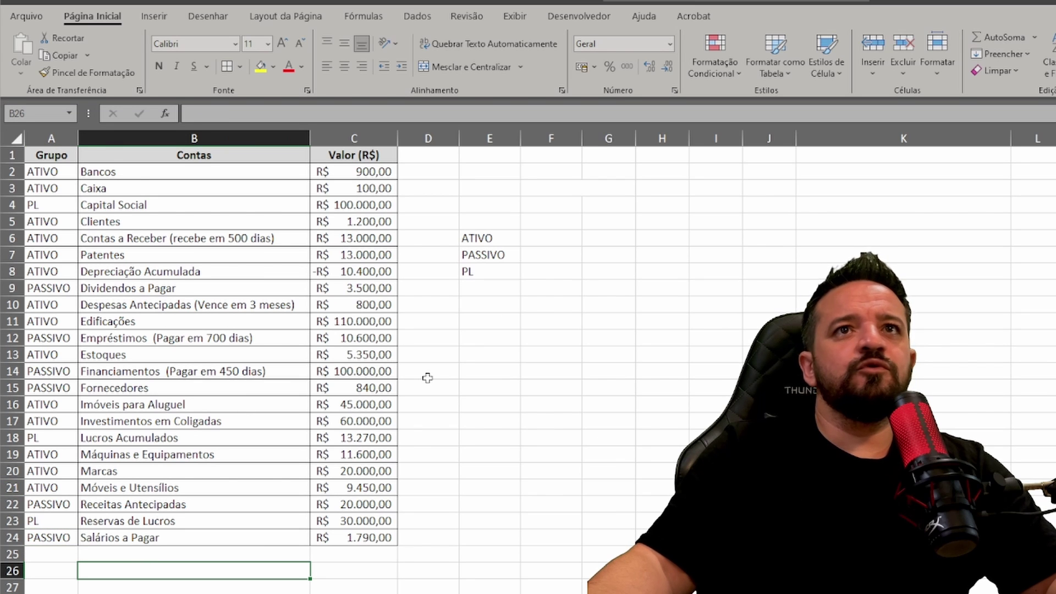
Step: Build a SOMASE formula in F6 beside ATIVO with range A2:C24, criterion E6 and sum range C2:C24
left_click(552, 236)
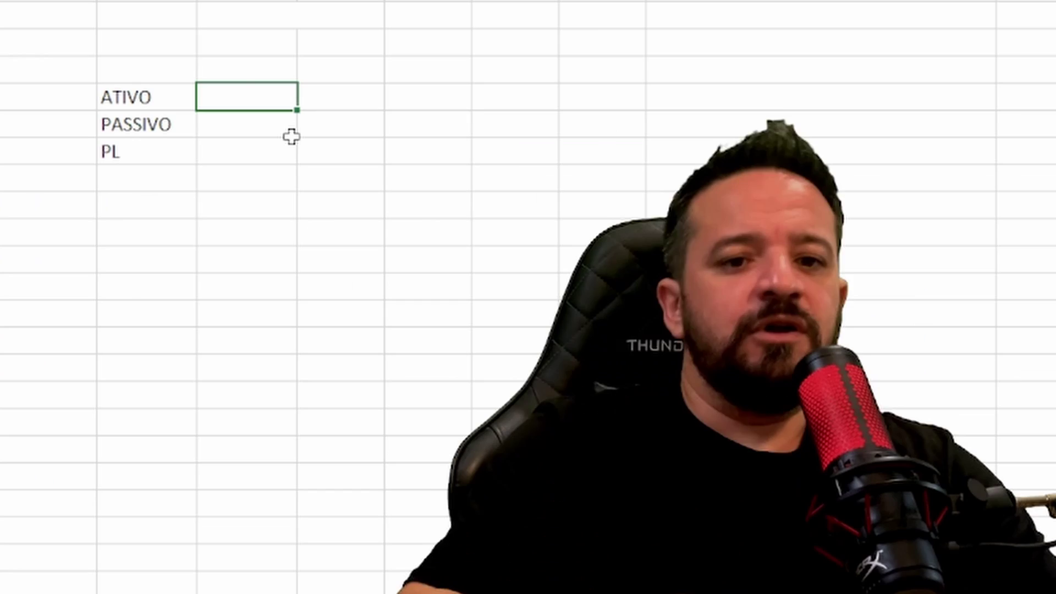
type("=")
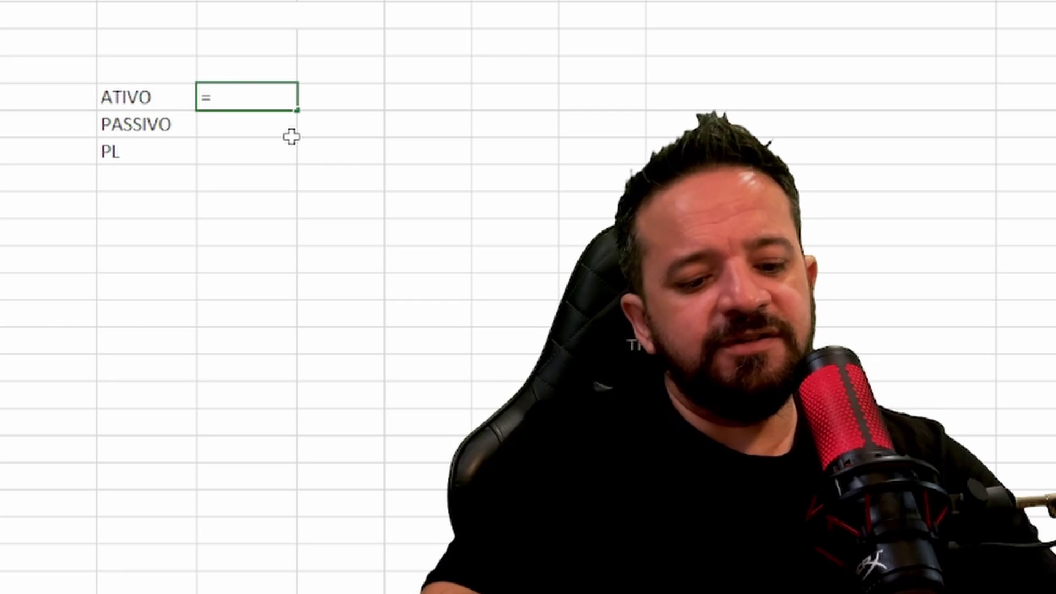
type("SOMASE")
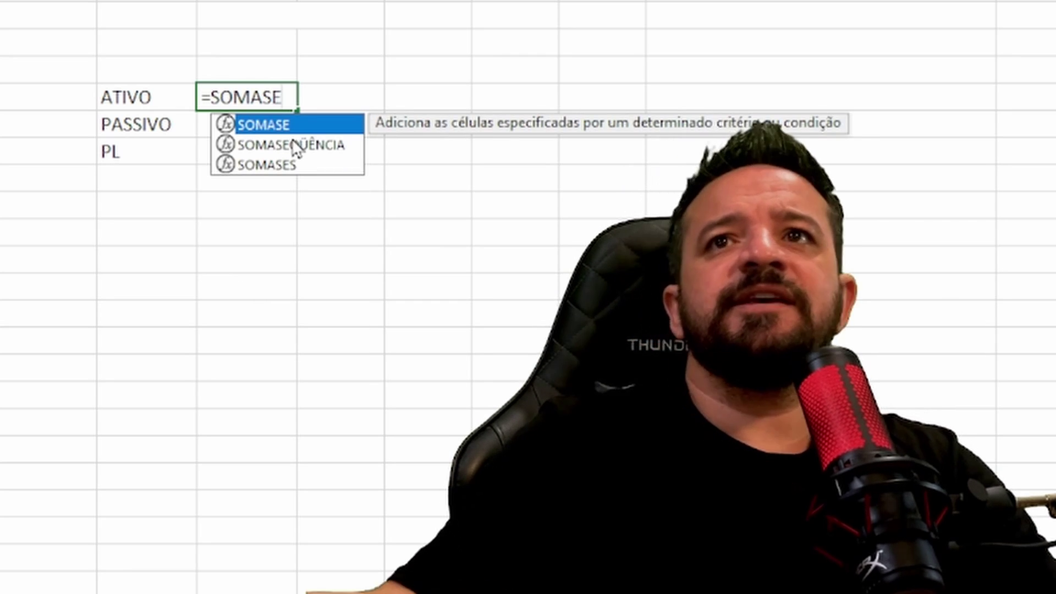
type("(")
left_click(48, 172)
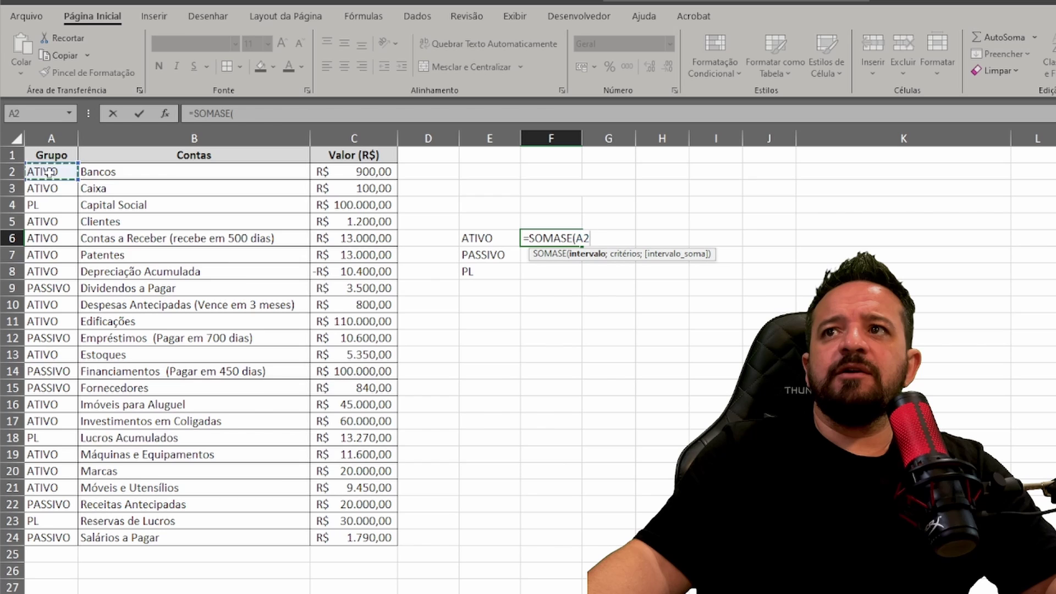
left_click_drag(49, 172, 343, 530)
type(";")
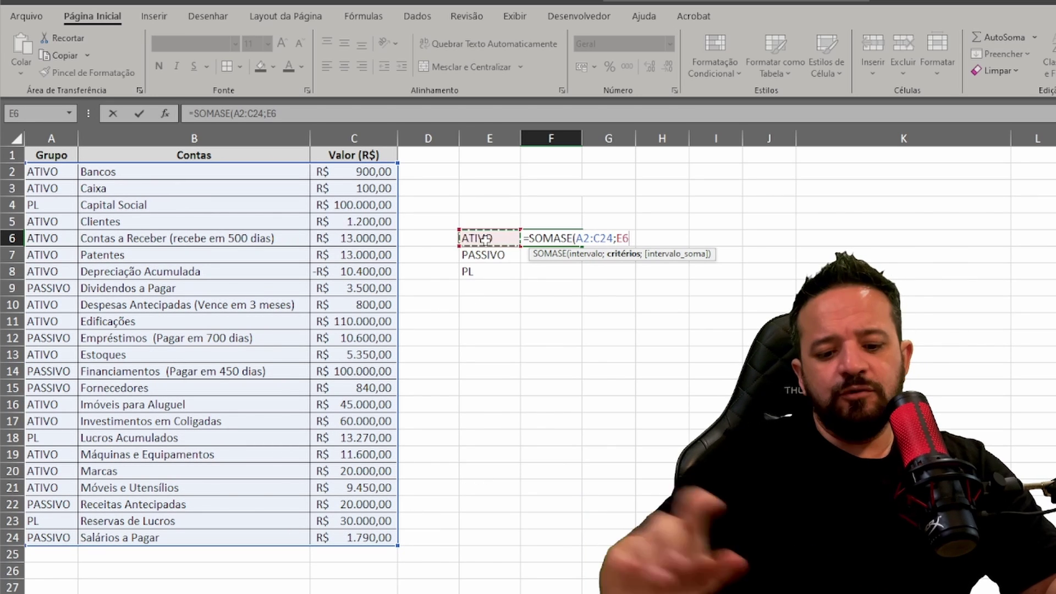
left_click_drag(342, 167, 345, 533)
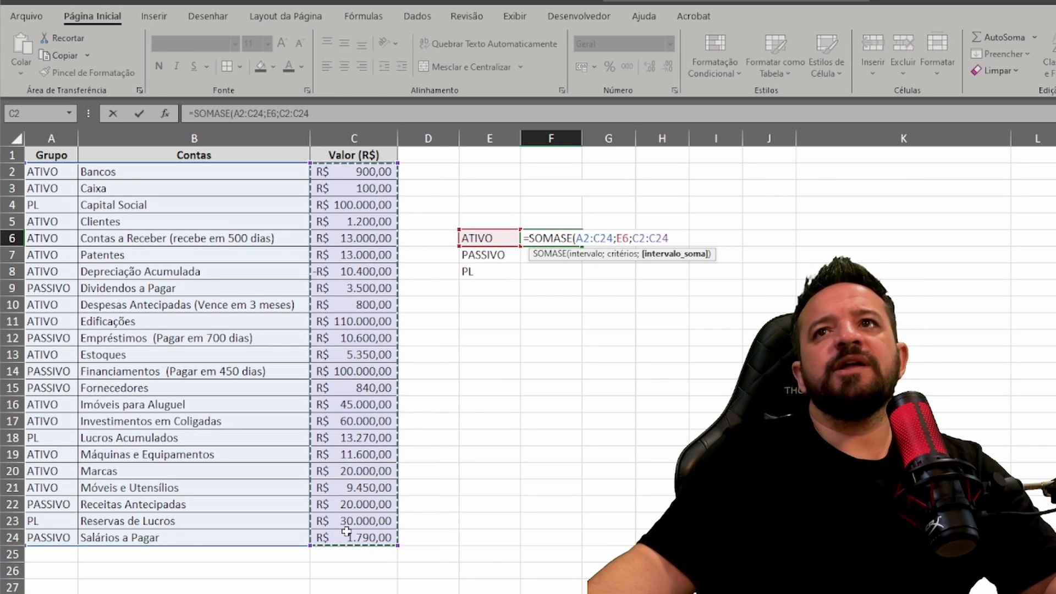
Step: Make the SOMASE ranges absolute as $A$2:$C$24 and $C$2:$C$24, keeping E6 relative, and enter the formula
left_click(295, 114)
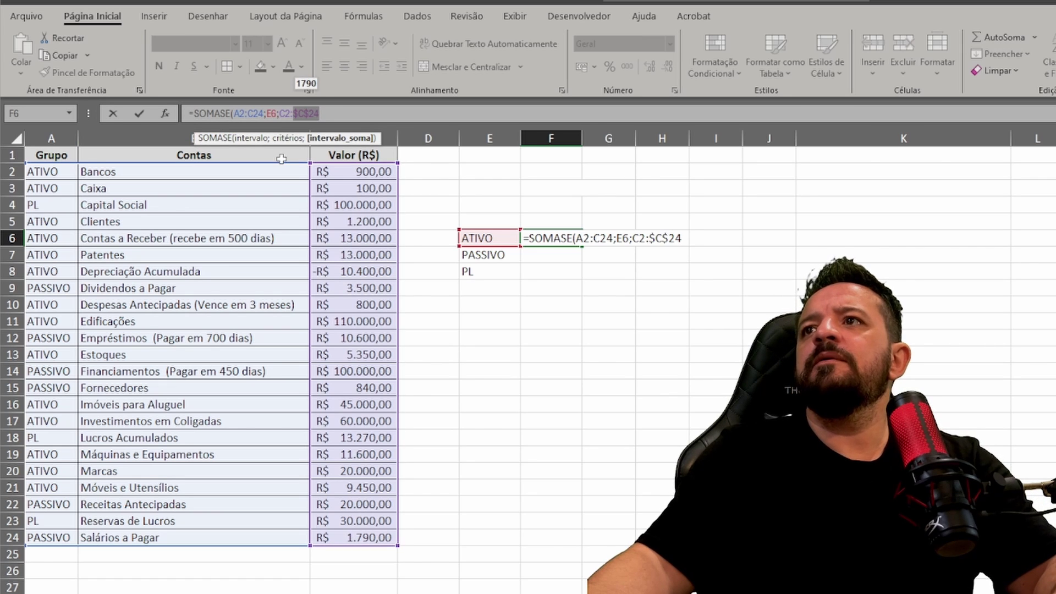
left_click_drag(263, 114, 266, 113)
key("F4")
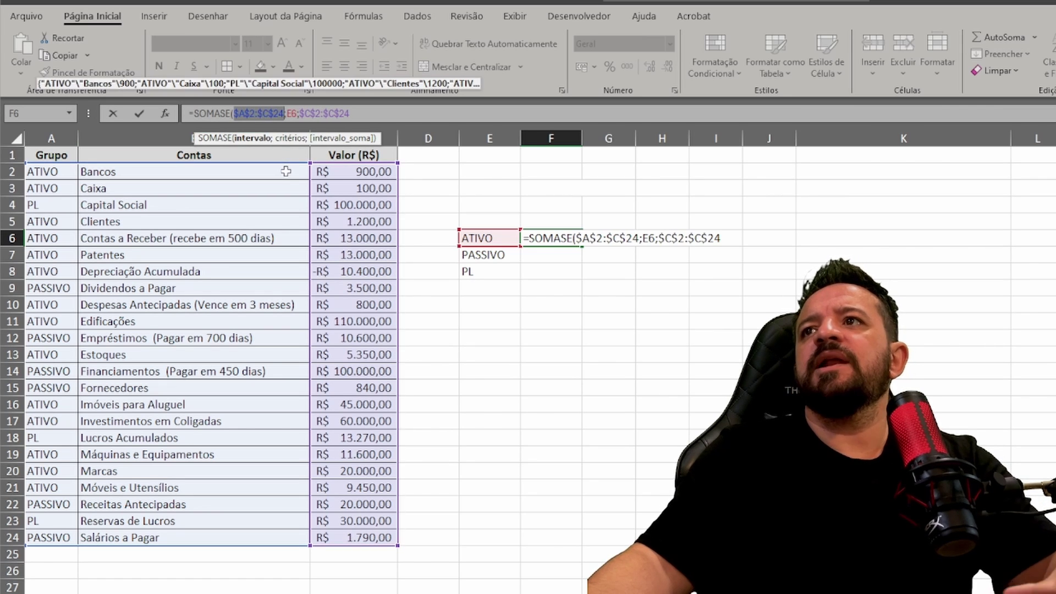
key("Return")
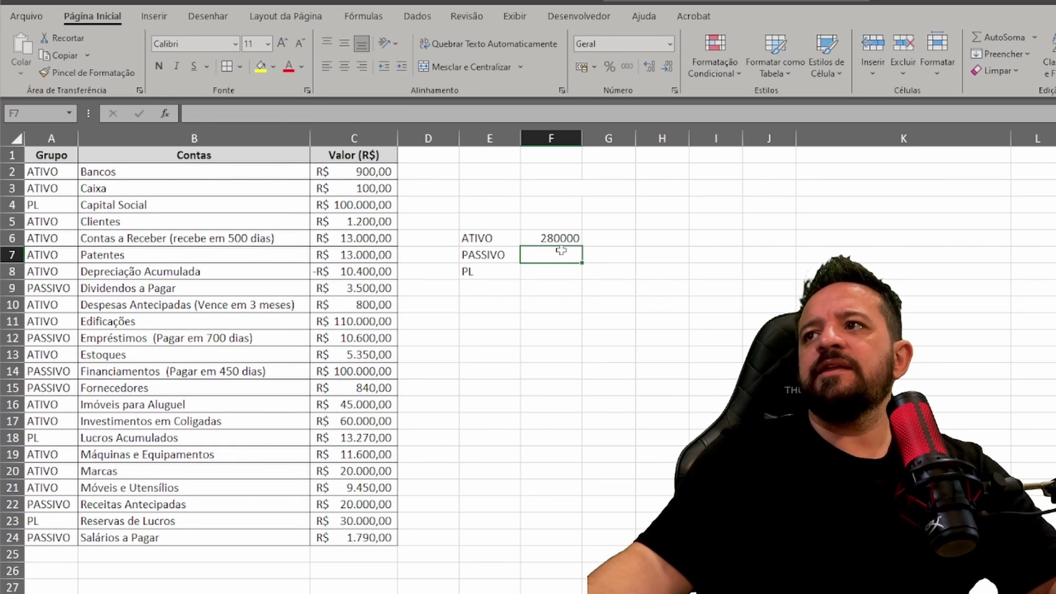
Step: Format the ATIVO total with thousands separator and two decimals in a fitted column, and copy its formula down to PASSIVO and PL
left_click(560, 240)
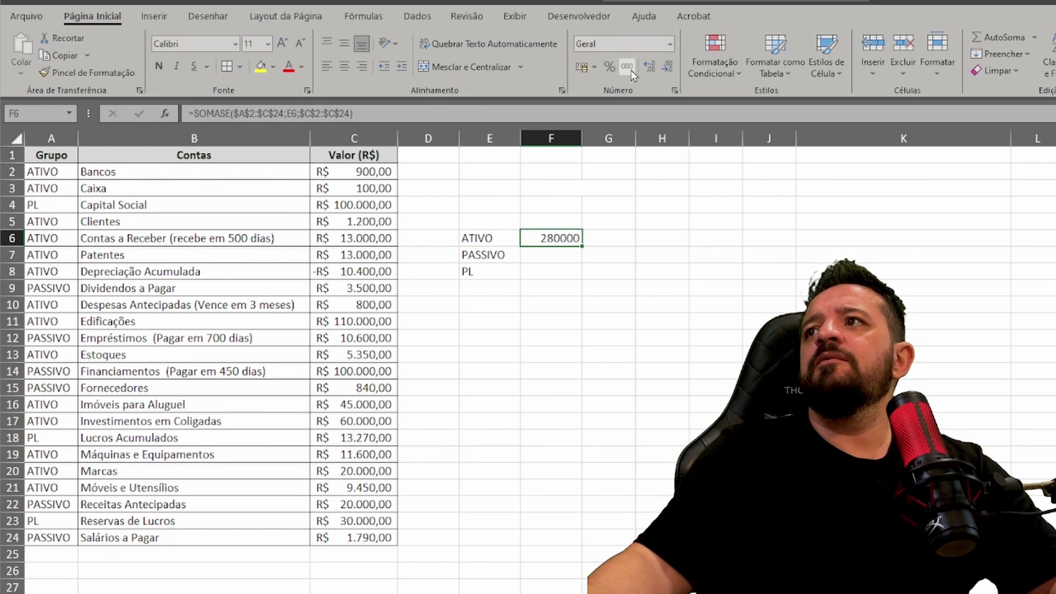
double_click(582, 138)
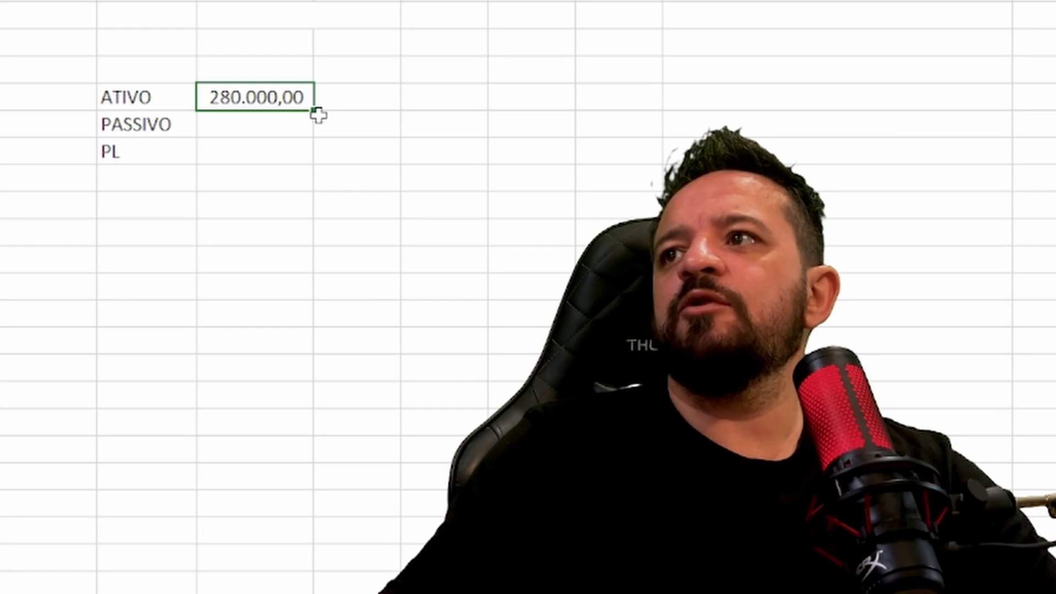
left_click_drag(317, 116, 315, 133)
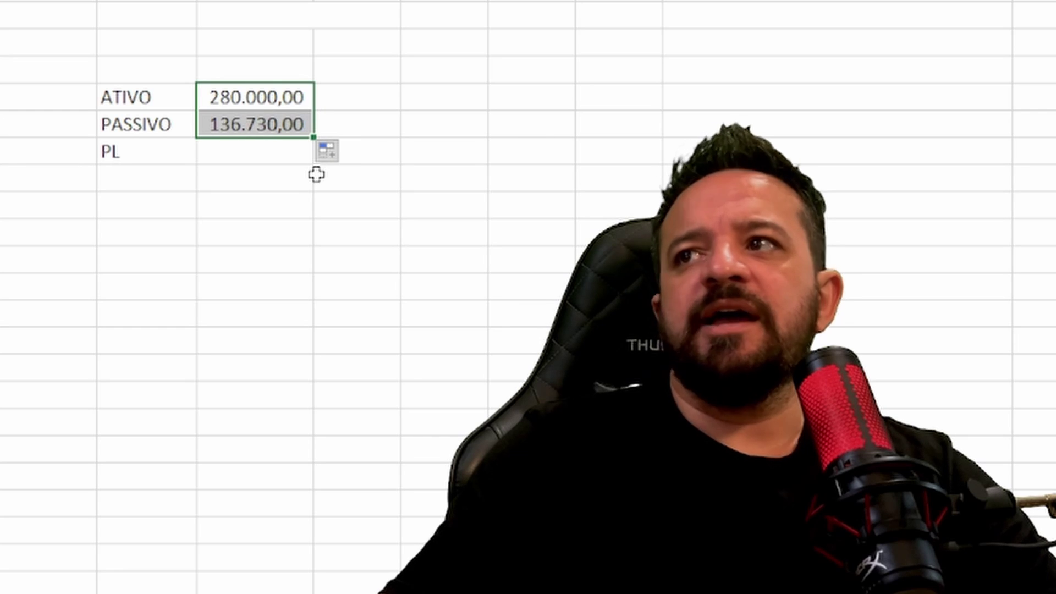
left_click_drag(315, 138, 314, 155)
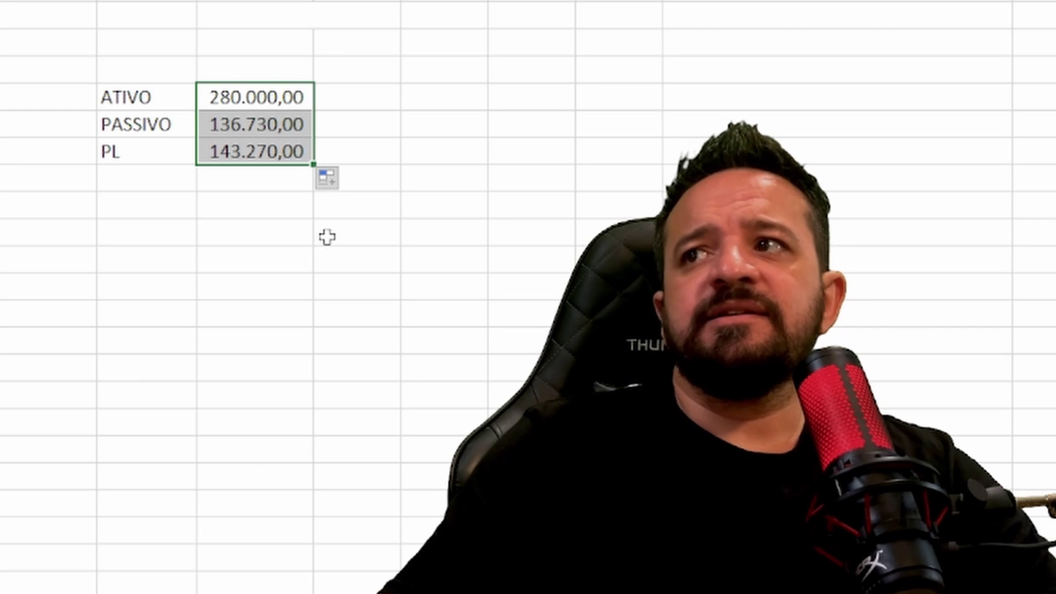
left_click(327, 237)
Step: Add the PASSIVO and PL totals in F9 with =F7+F8
left_click_drag(272, 132, 257, 154)
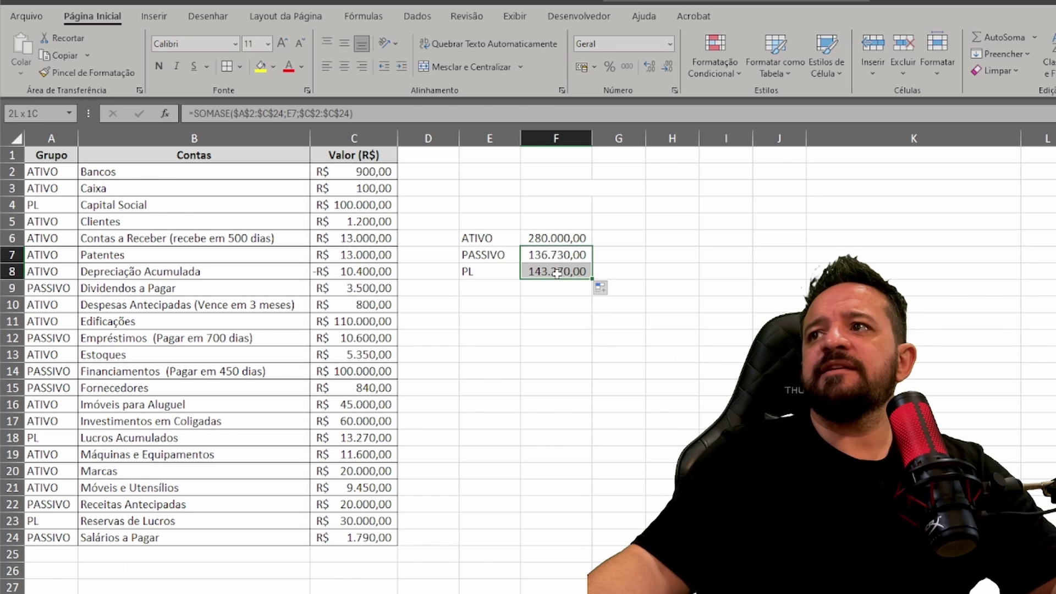
left_click(557, 288)
type("=F7+F8")
key("Return")
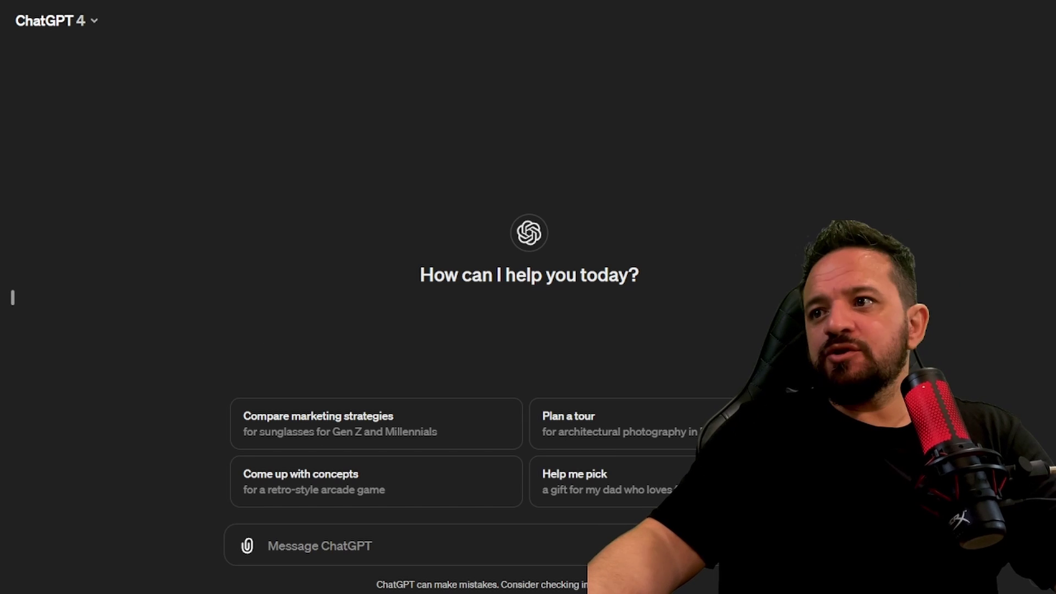
Step: Switch to ChatGPT and send the prepared prompt giving it the role of an accounting student with basic accounting knowledge
key("ctrl+v")
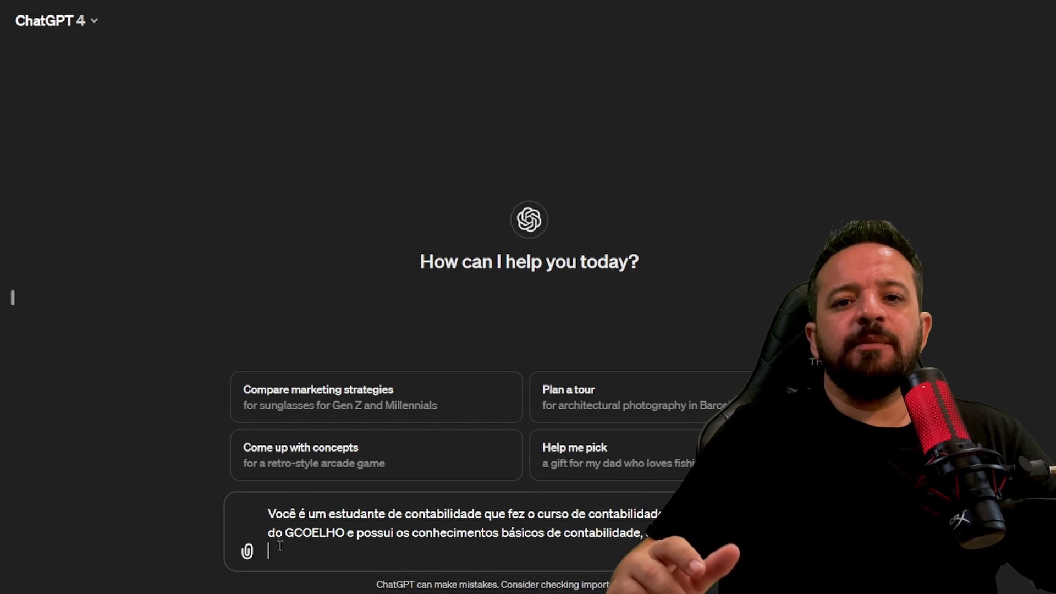
key("Return")
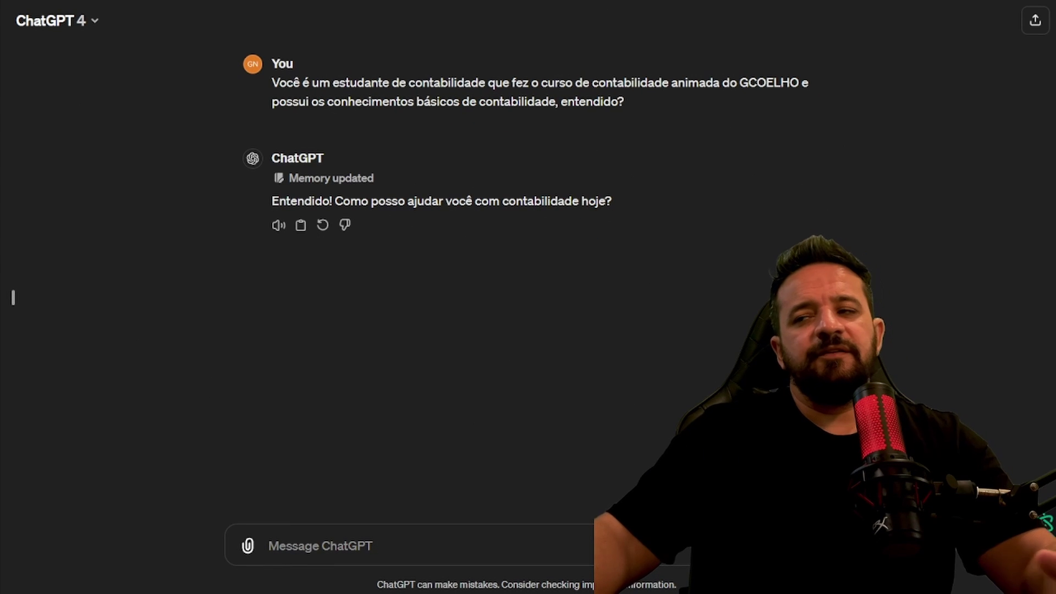
Step: Send the prepared prompt with the account list, requesting a balanço patrimonial table with ativo on one side and passivo and patrimônio líquido on the other
key("ctrl+v")
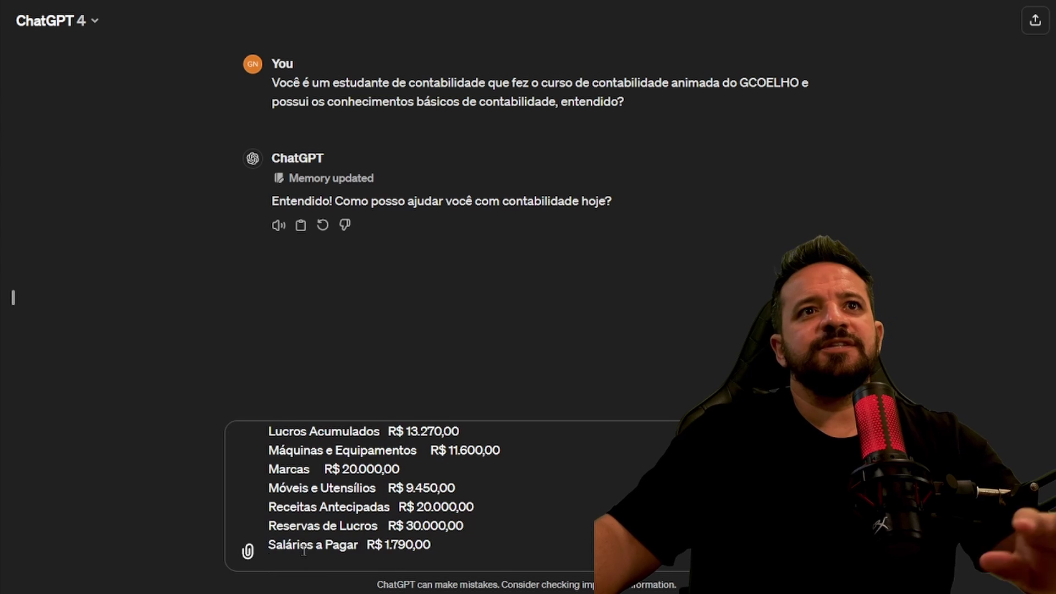
scroll(333, 529, "up", 10)
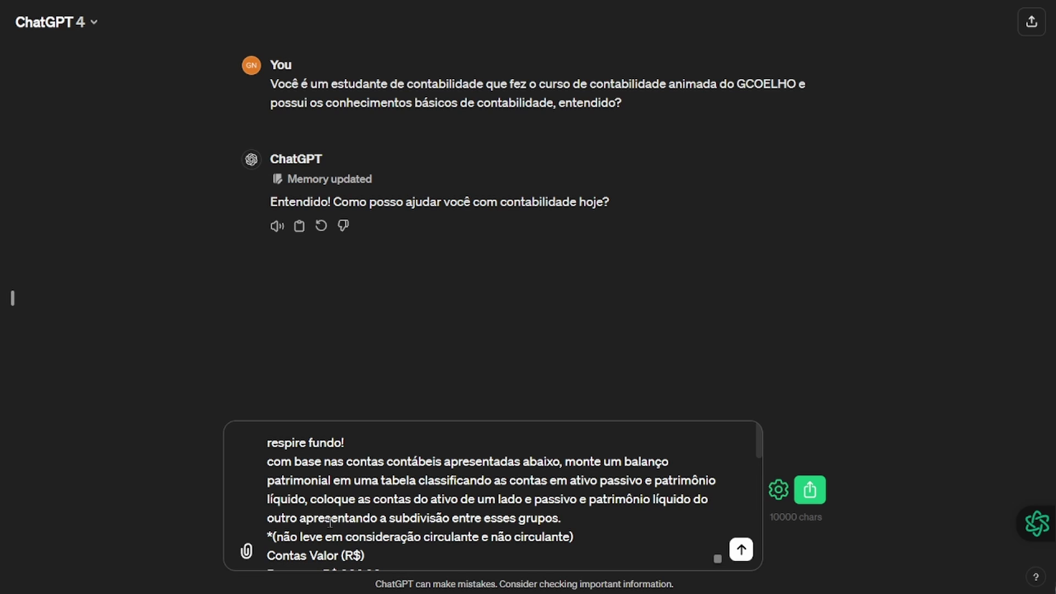
scroll(381, 536, "down", 1)
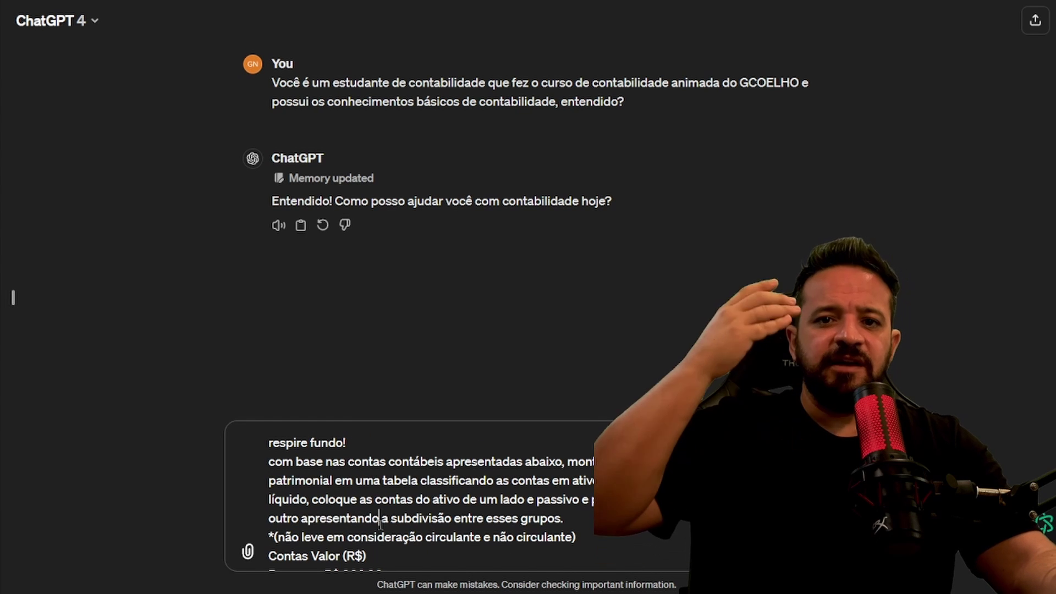
key("Return")
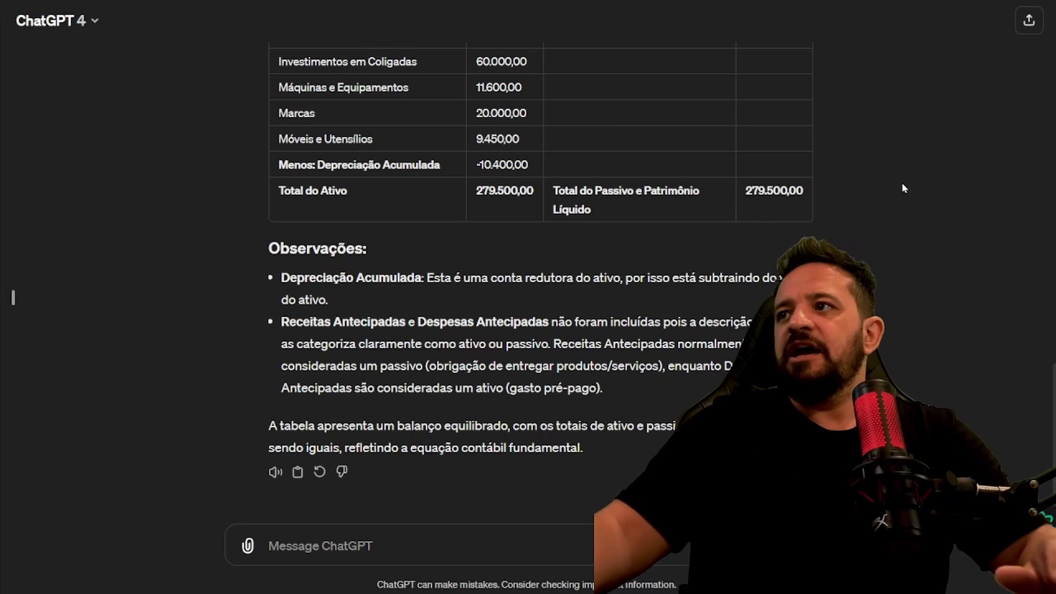
Step: Review the generated balance sheet's accounts, its ativo and passivo totals, and the Observações below it
scroll(576, 299, "up", 5)
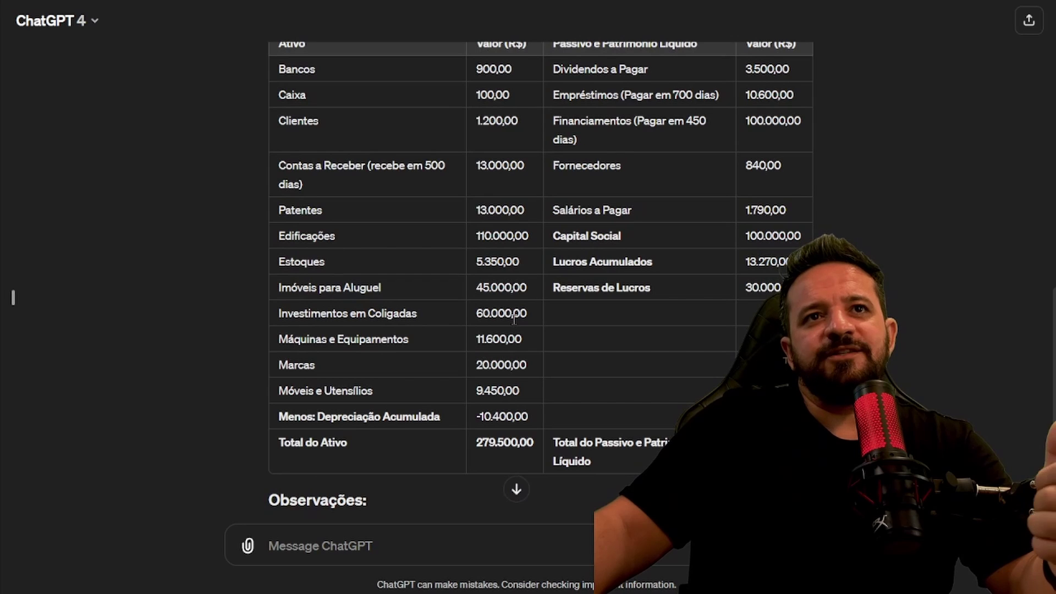
scroll(513, 319, "down", 3)
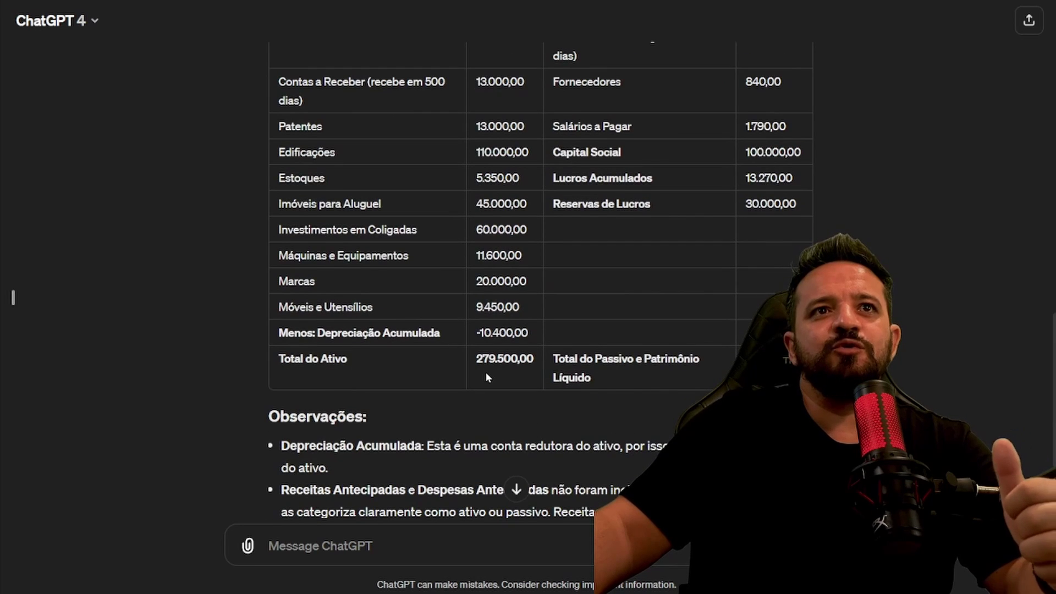
scroll(486, 372, "down", 3)
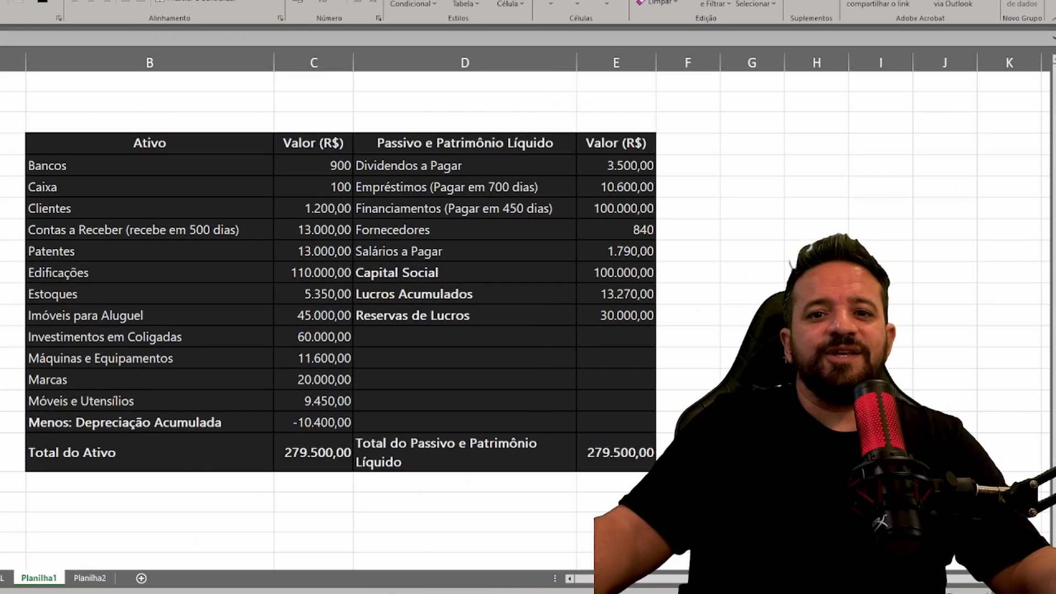
Step: Below Total do Ativo, sum the Ativo values in column C with SOMA and format the result with thousands separators and two decimals
left_click(284, 480)
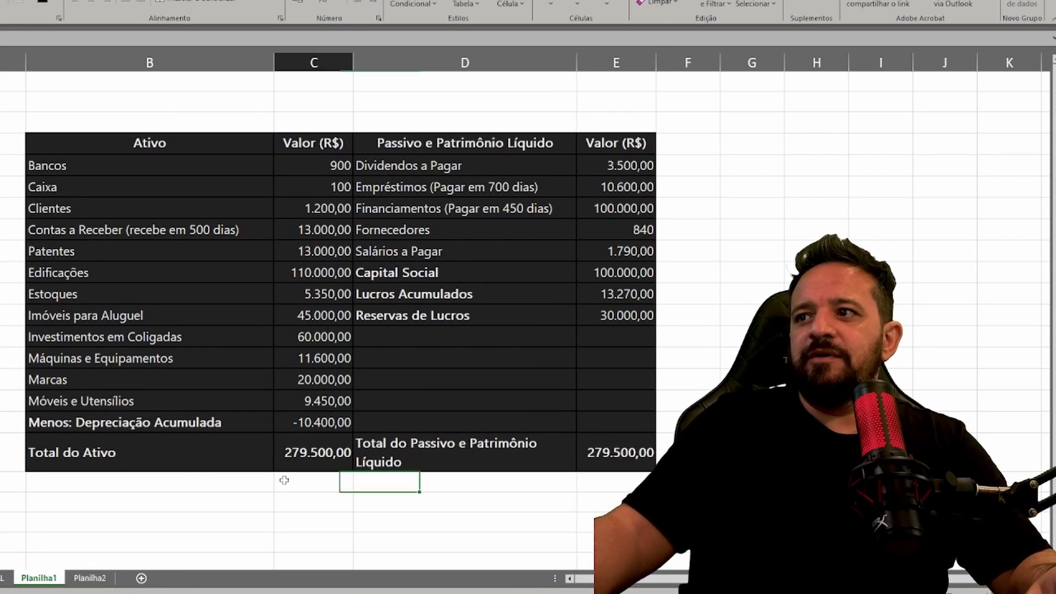
type("=")
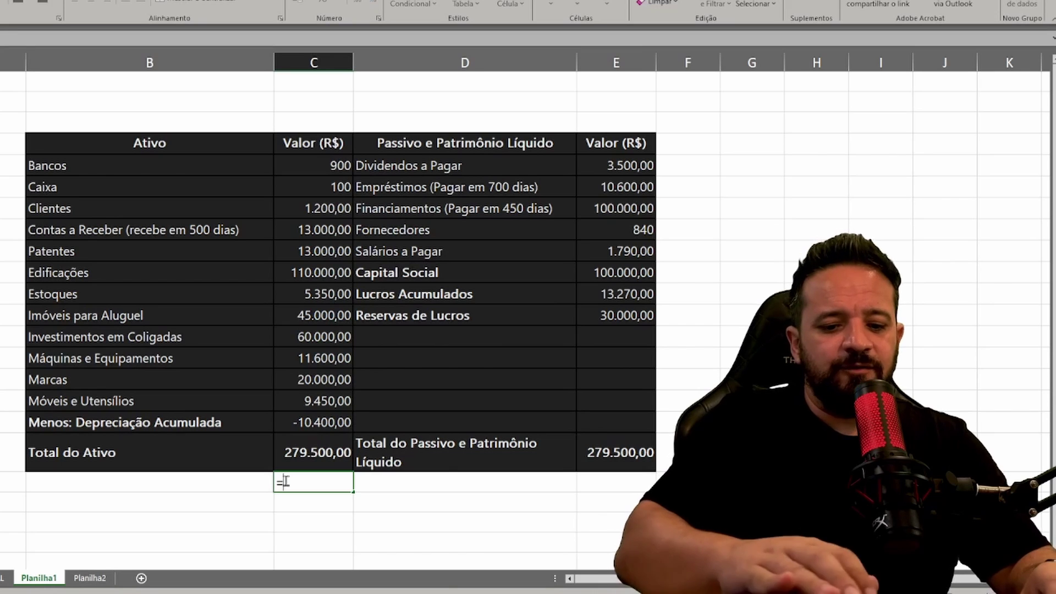
type("SOMA(")
key("Up")
key("Up")
key("ctrl+shift+Up")
key("Return")
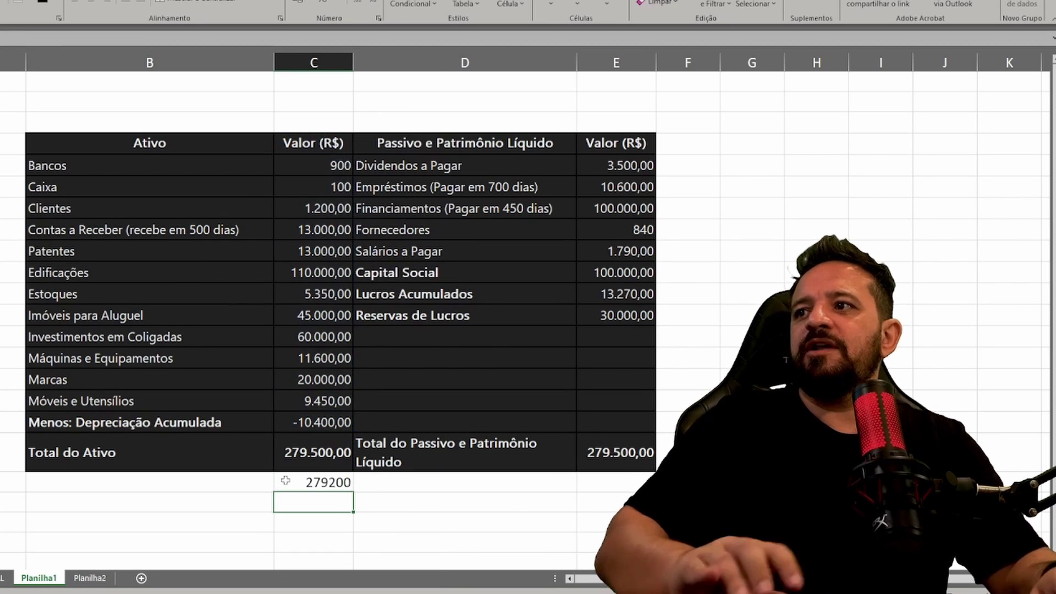
left_click(285, 481)
left_click(340, 2)
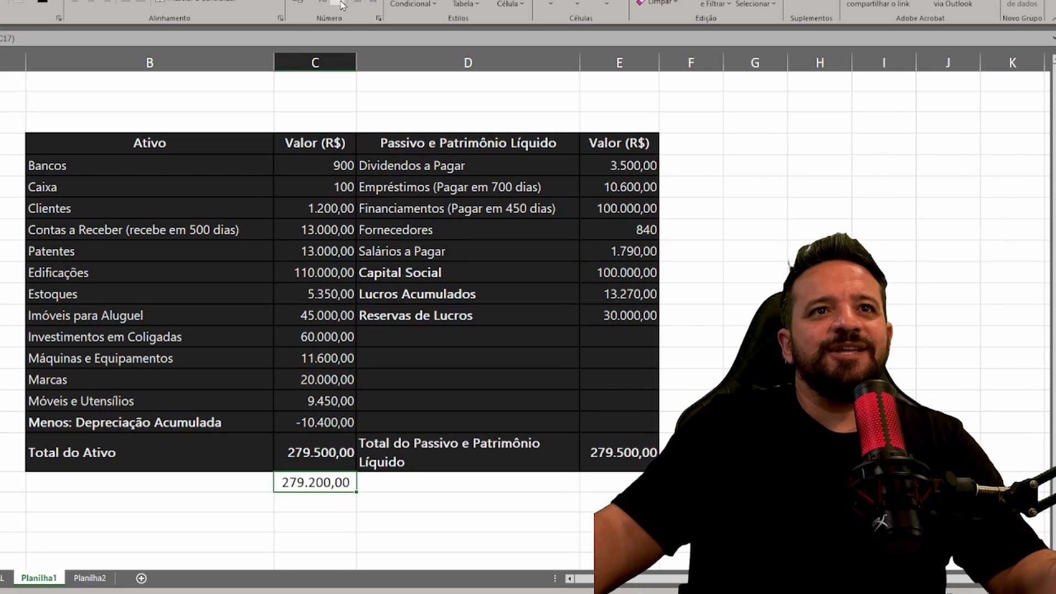
Step: Copy the Ativo check sum to column E below the Total do Passivo e Patrimônio Líquido and fit the column width to its contents
left_click(334, 458)
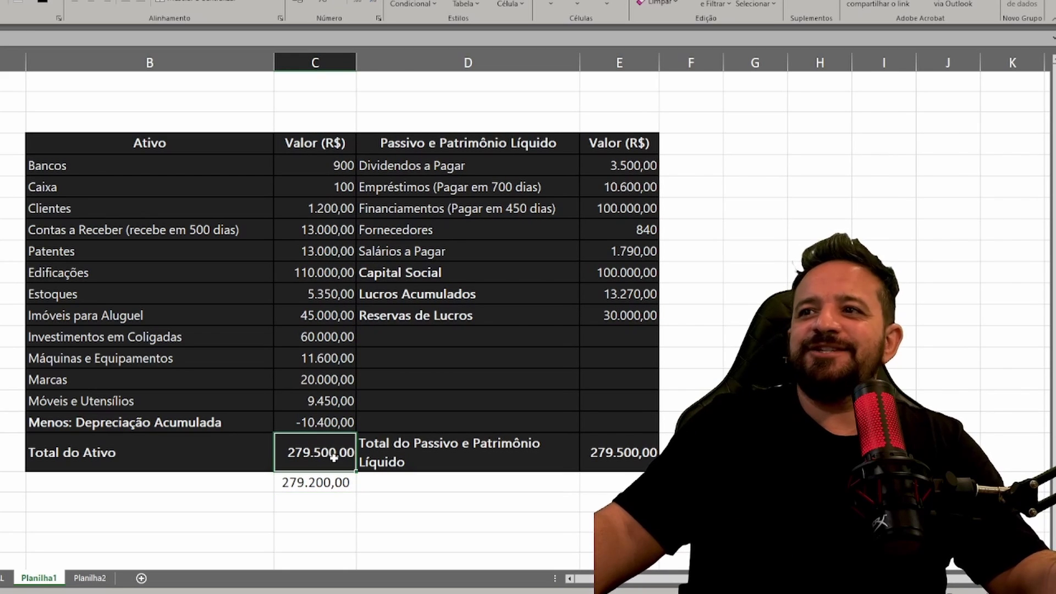
left_click(309, 480)
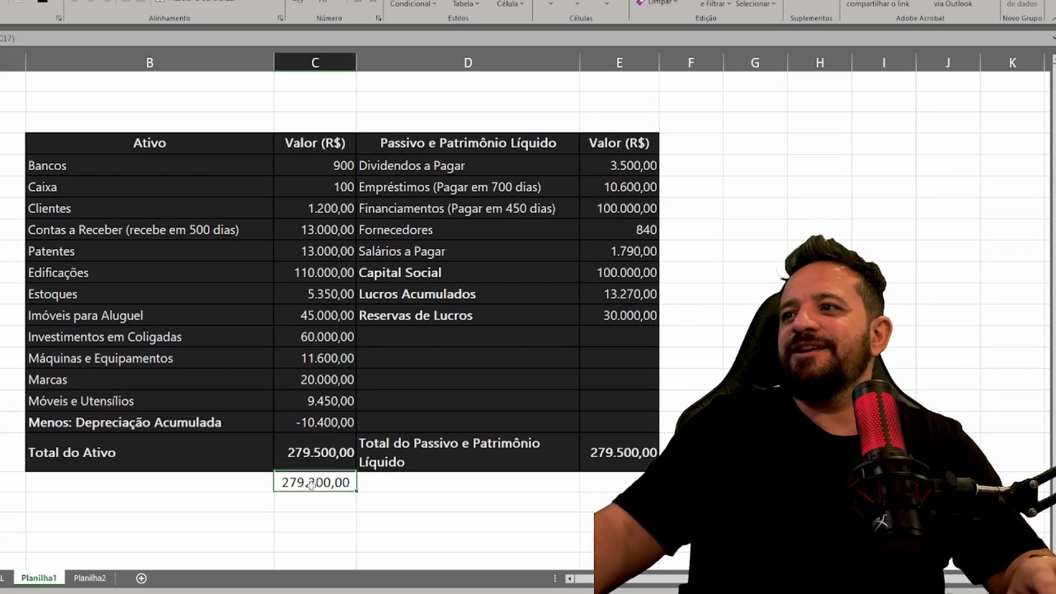
key("ctrl+c")
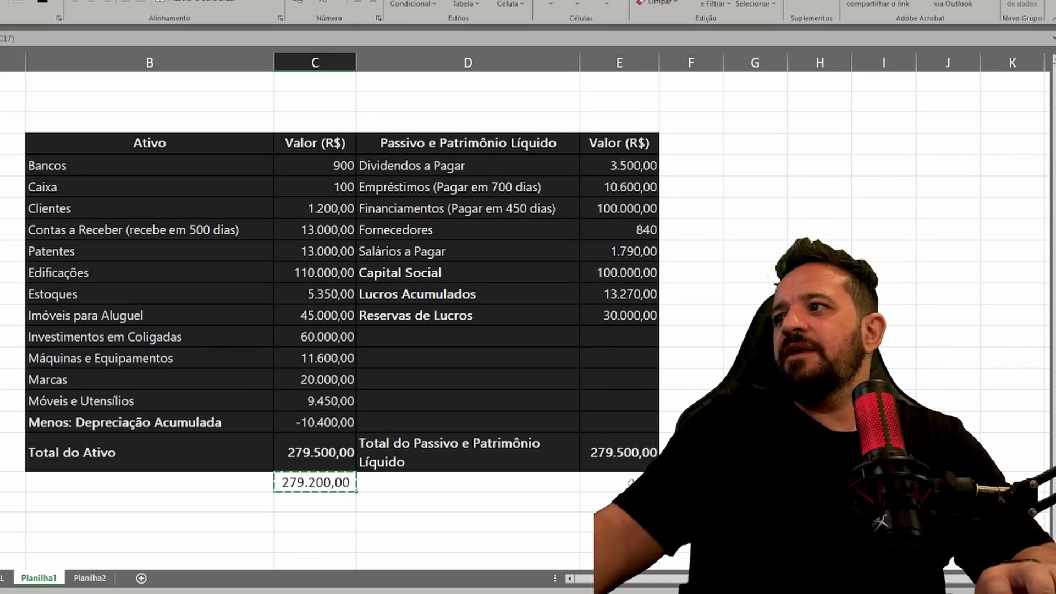
left_click(630, 482)
key("ctrl+v")
double_click(659, 63)
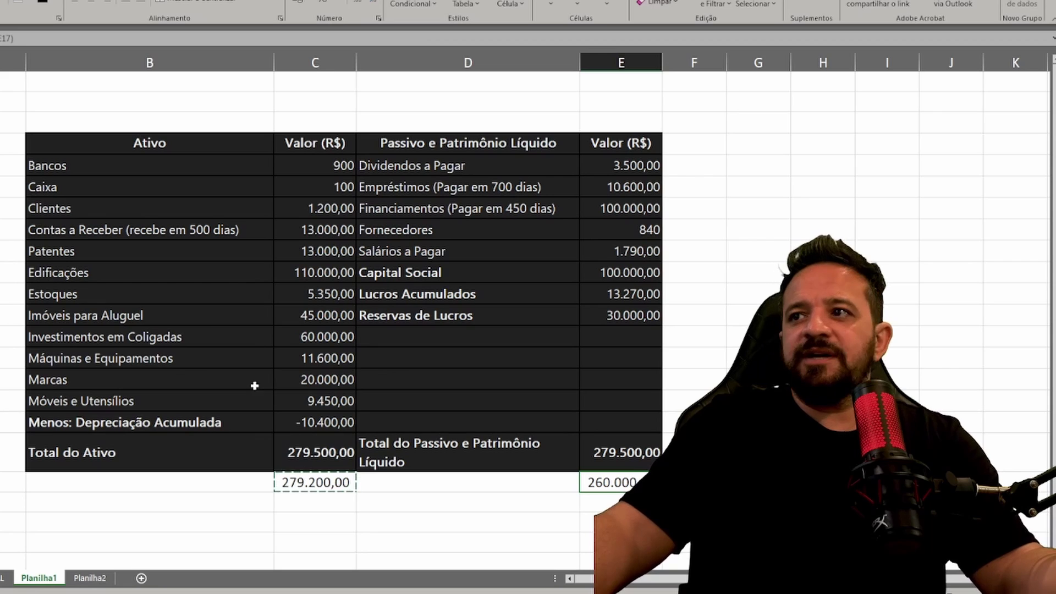
left_click(237, 318)
left_click(304, 498)
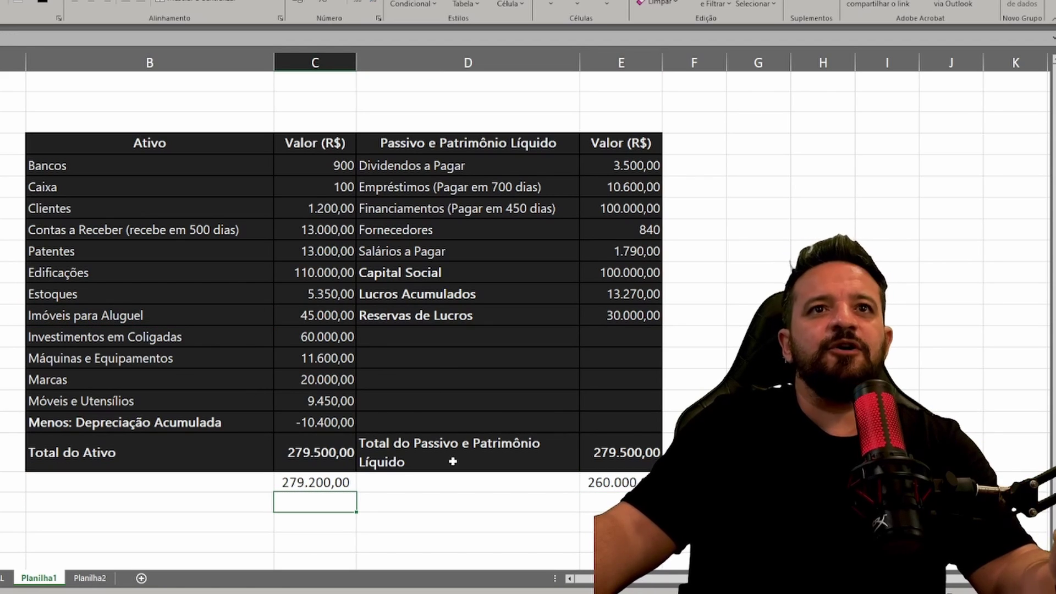
Step: Switch to ChatGPT and send "Classifique a Receitas Antecipadas como passivo e a Despesas Antecipadas como ativo e refaça a planilha por favor"
left_click(587, 285)
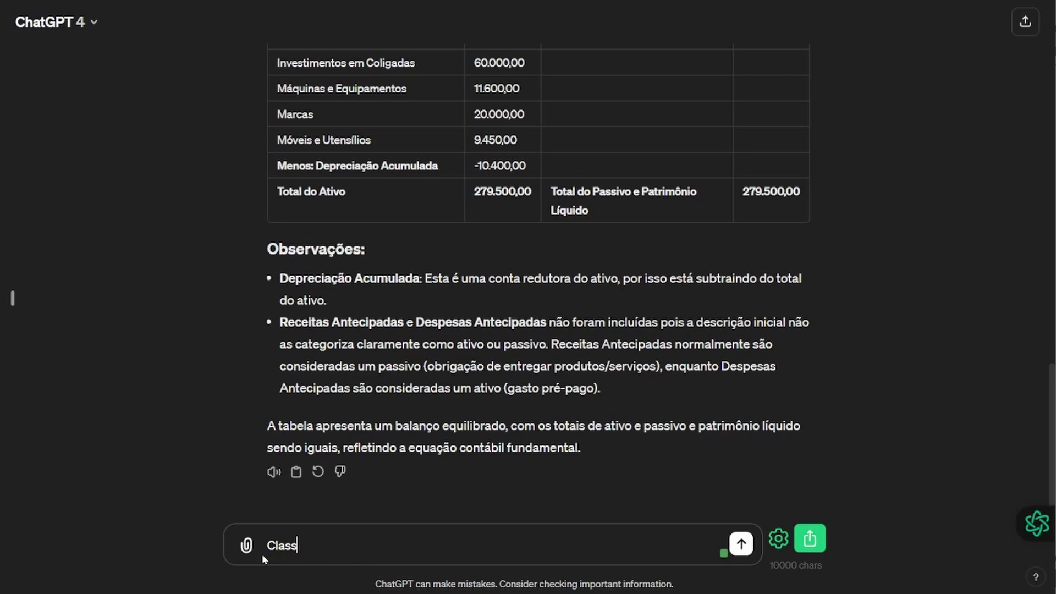
type("ifique a")
key("ctrl+v")
type("como ")
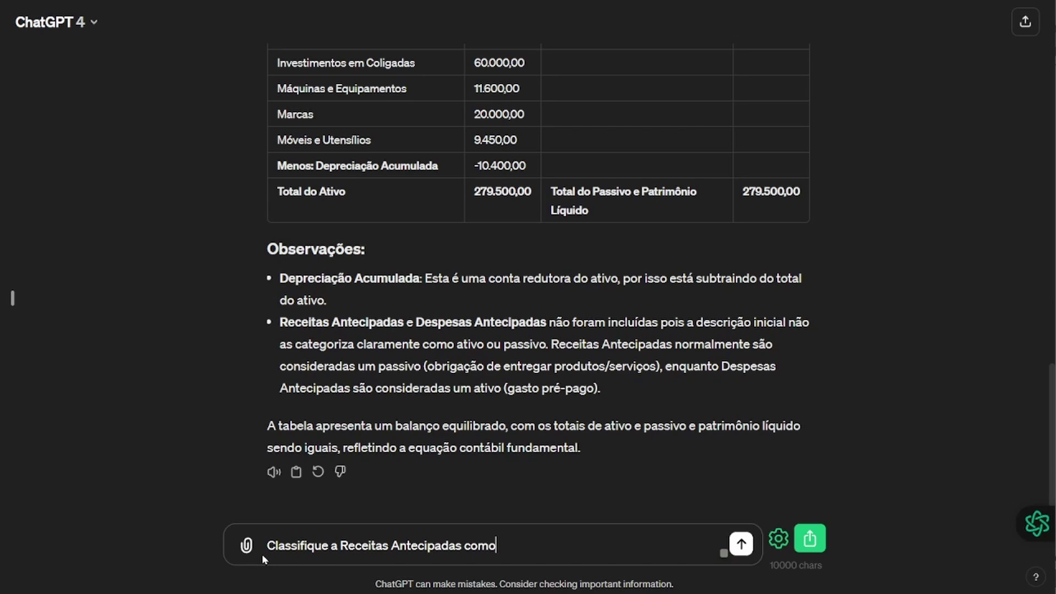
type("passivo e a")
key("ctrl+v")
type("como ativo")
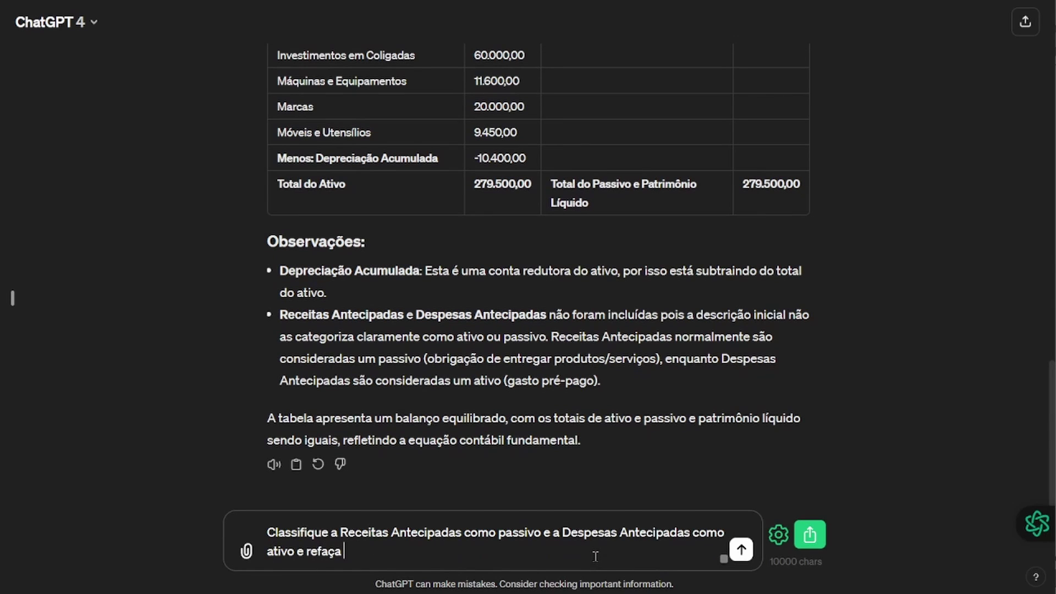
type(" por favor")
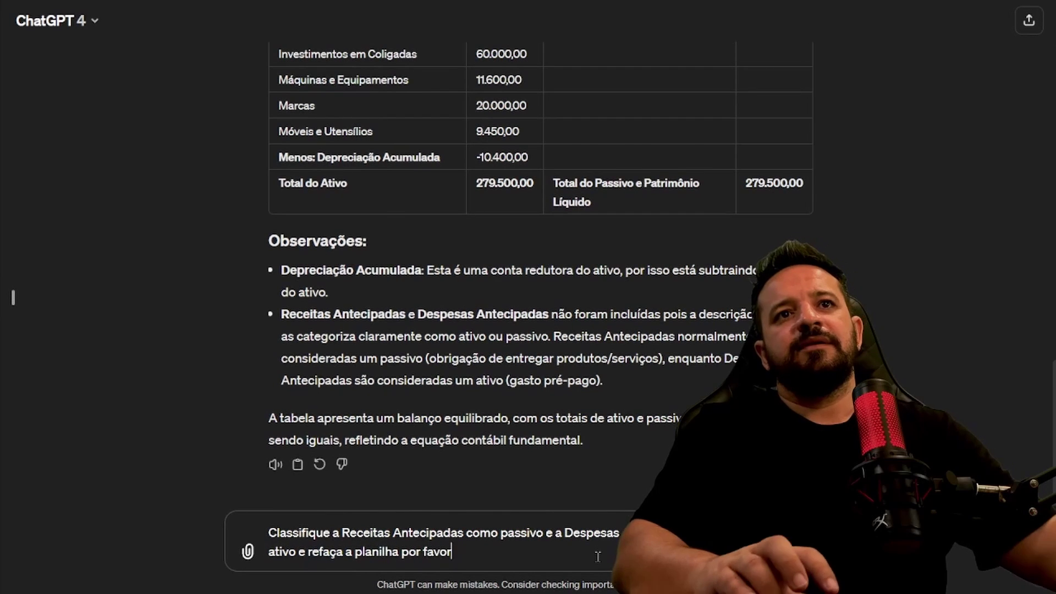
key("Return")
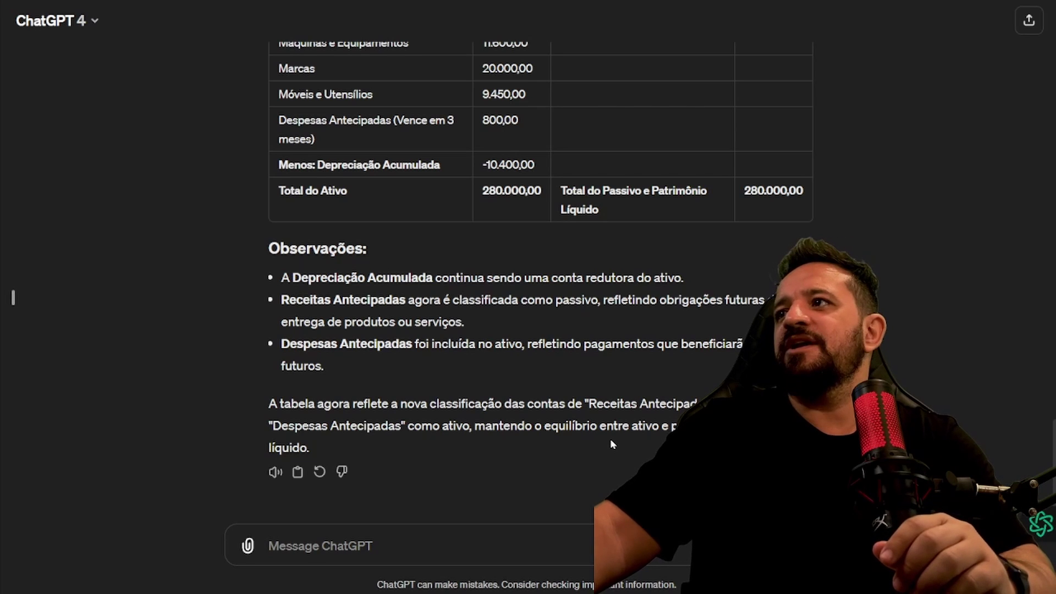
Step: Review the revised balance sheet's reclassified accounts, its ativo and passivo totals, and the new Observações
scroll(612, 446, "up", 6)
scroll(567, 473, "down", 3)
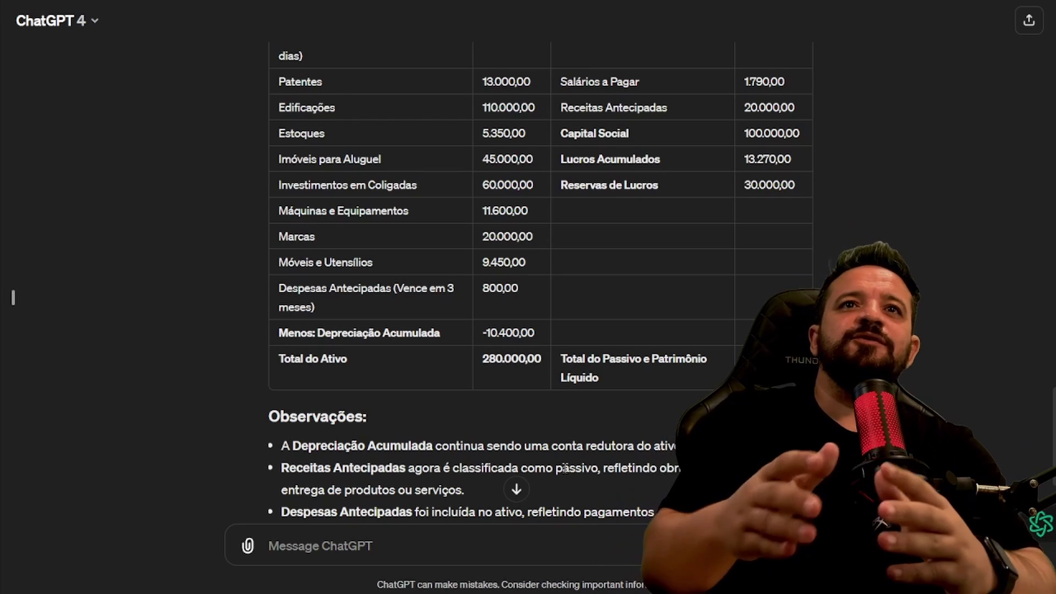
scroll(586, 463, "down", 1)
scroll(586, 463, "down", 3)
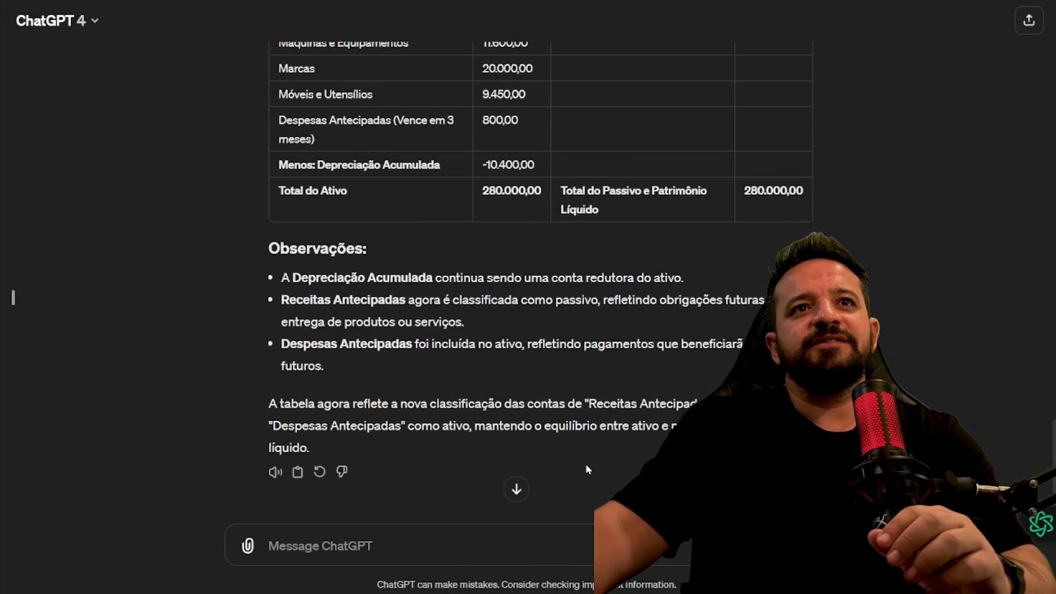